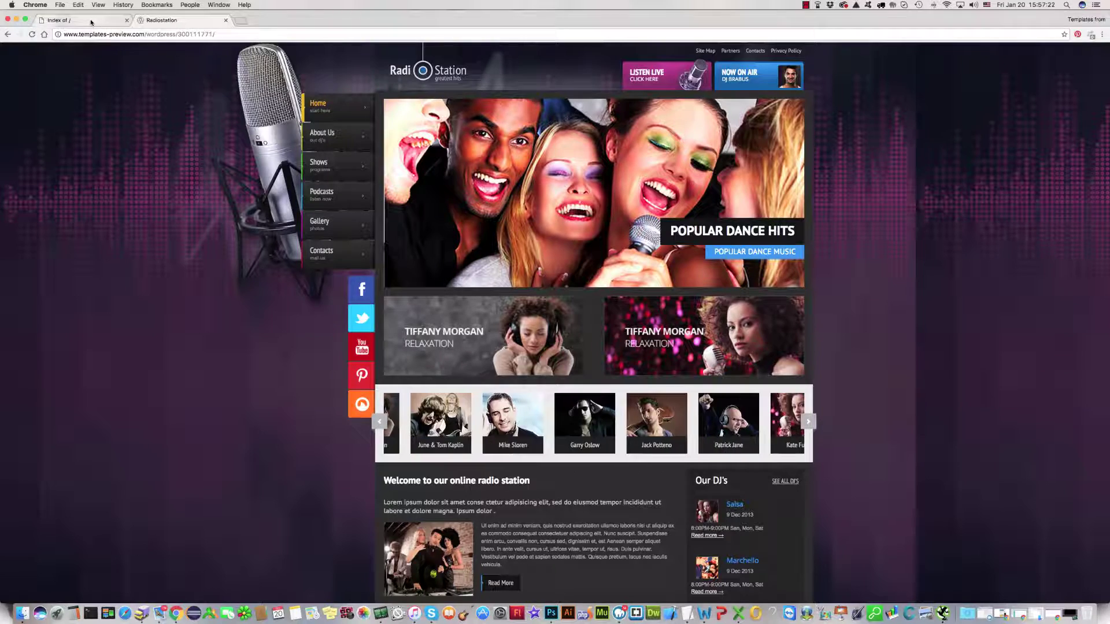
- Switch to the gridgum.net tab showing the empty 'Index of /' listing
{"action": "left_click", "coordinate": [58, 20]}
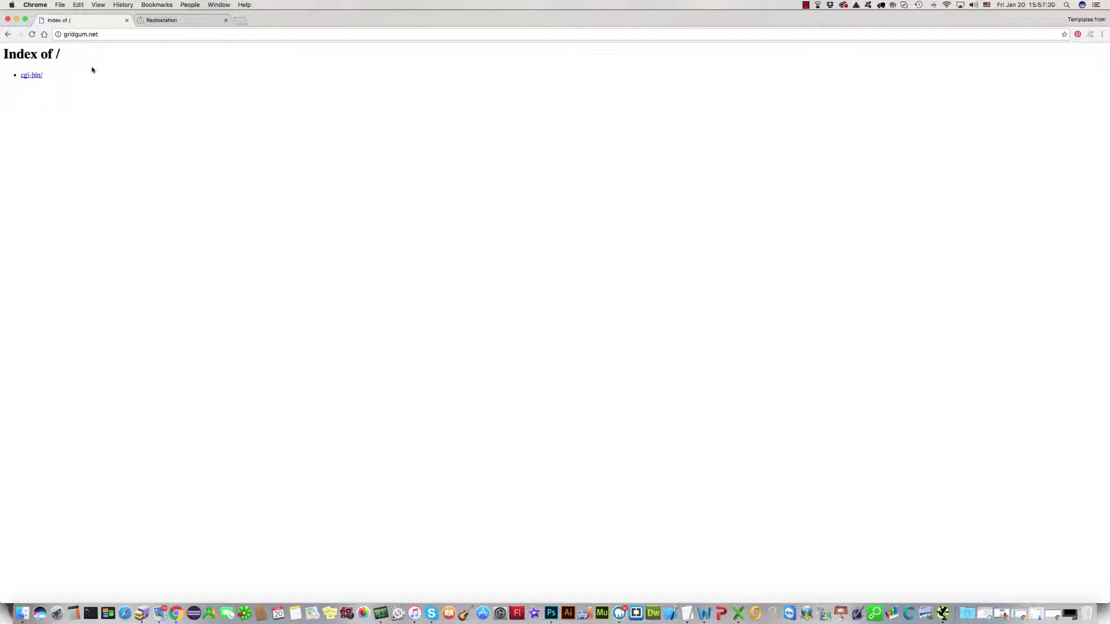
- Load the cPanel login page at gridgum.net:2082
{"action": "left_click", "coordinate": [110, 35]}
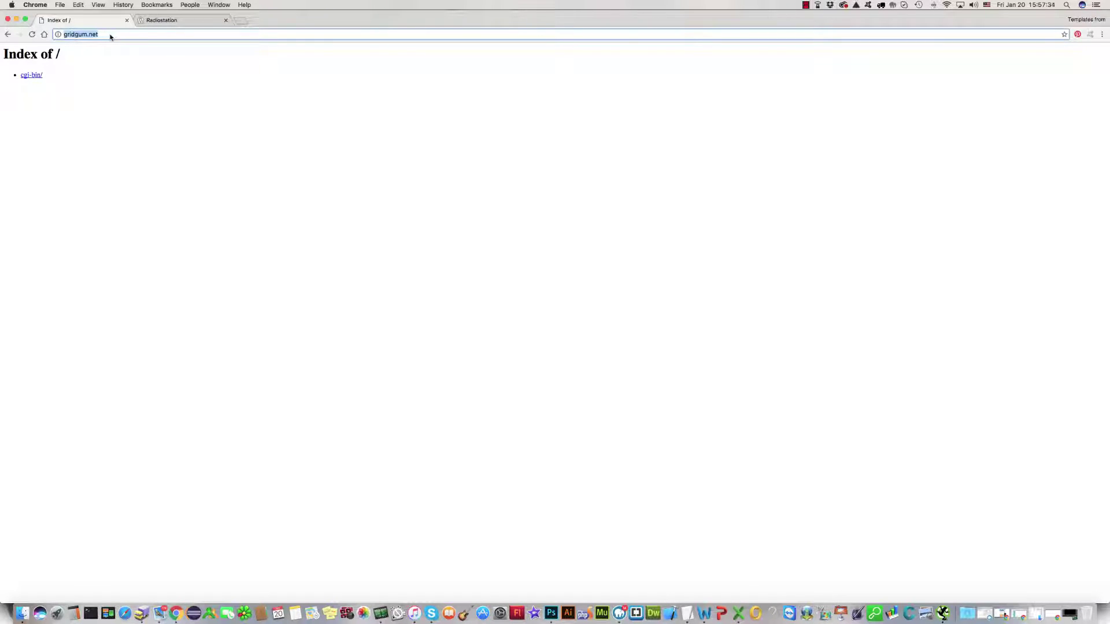
{"action": "left_click", "coordinate": [111, 37]}
{"action": "type", "text": ":2082"}
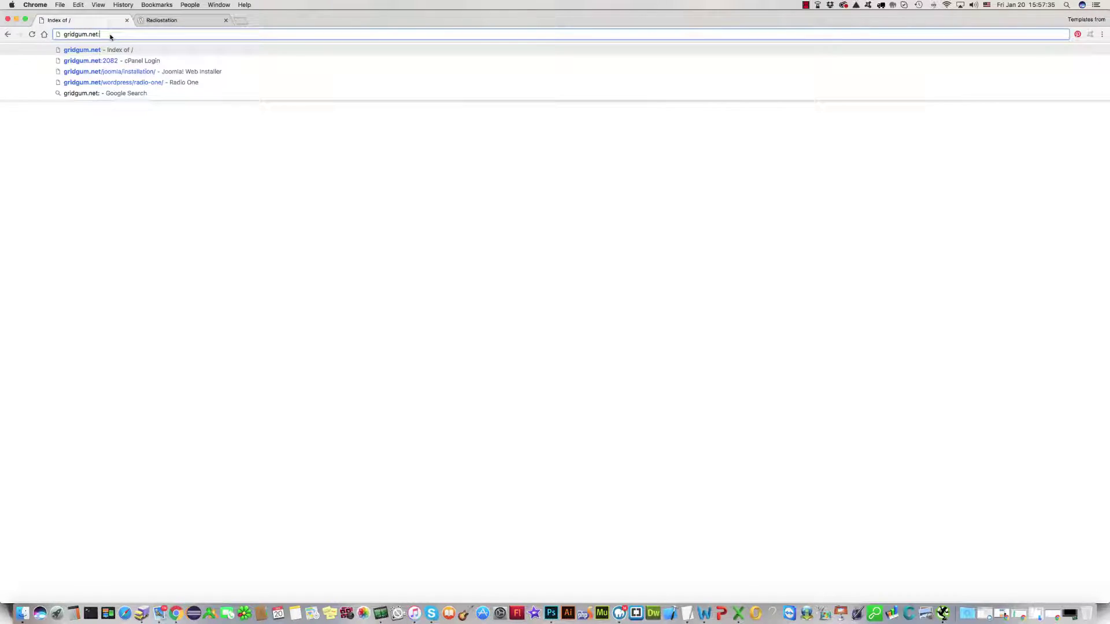
{"action": "key", "text": "Return"}
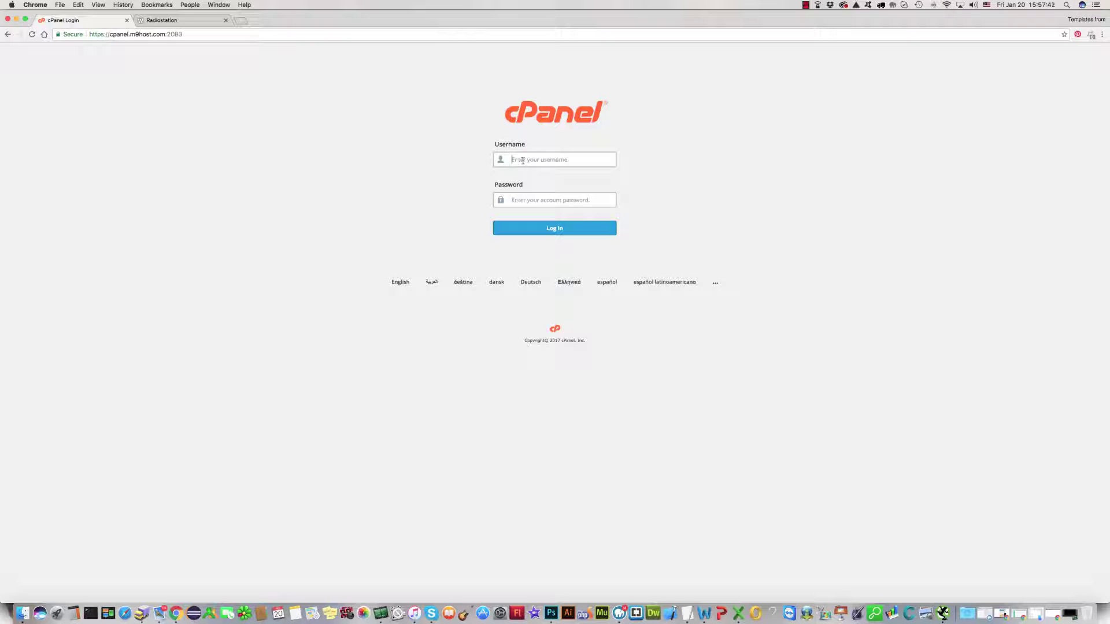
- Log in to cPanel with the gridgum account username and password
{"action": "left_click", "coordinate": [523, 161]}
{"action": "type", "text": "gr"}
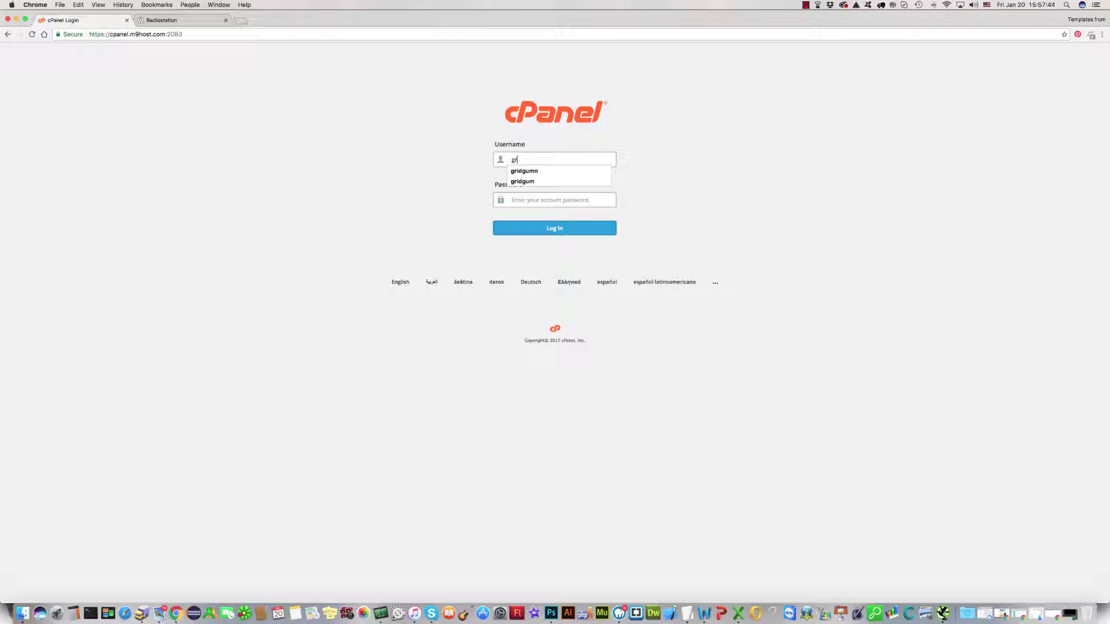
{"action": "left_click", "coordinate": [525, 171]}
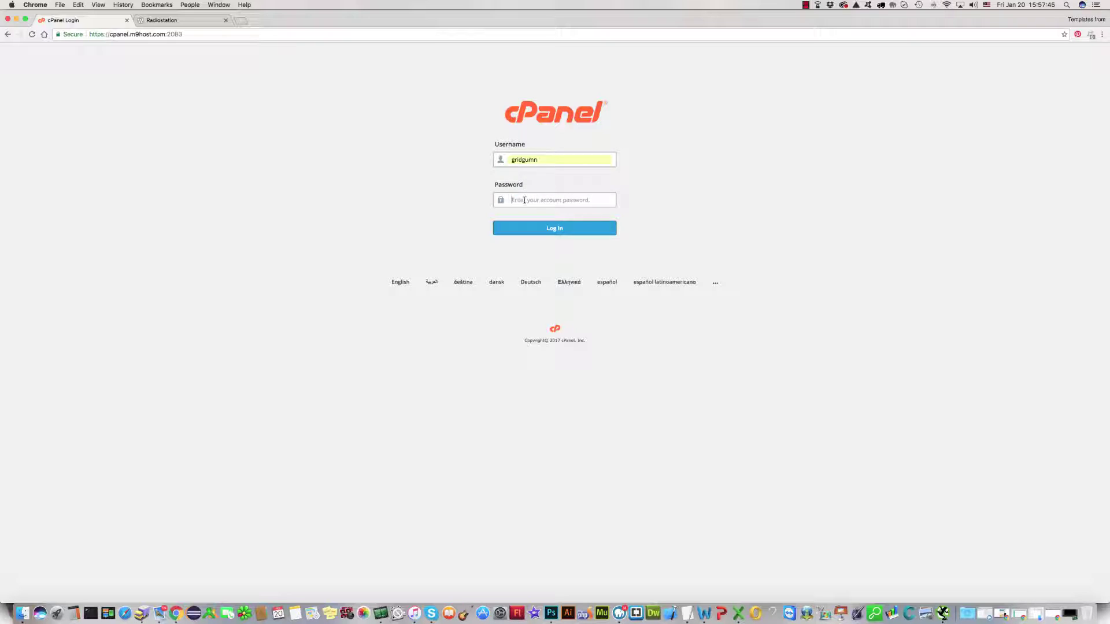
{"action": "type", "text": "*****"}
{"action": "type", "text": "***"}
{"action": "left_click", "coordinate": [558, 230]}
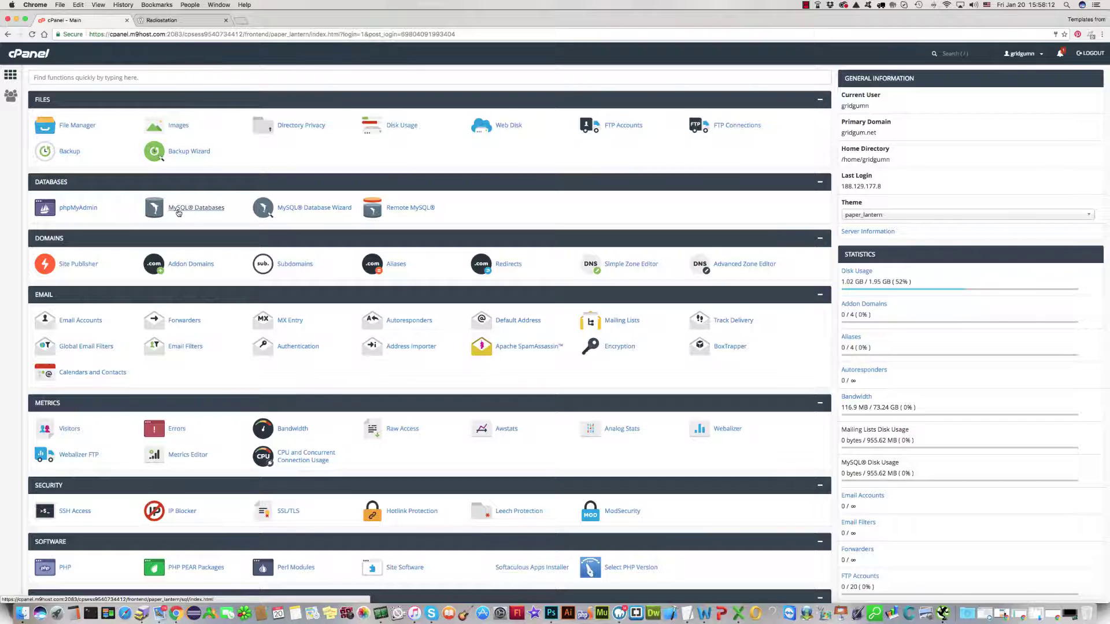
- Open MySQL® Databases from the dashboard's Databases section
{"action": "left_click", "coordinate": [181, 209]}
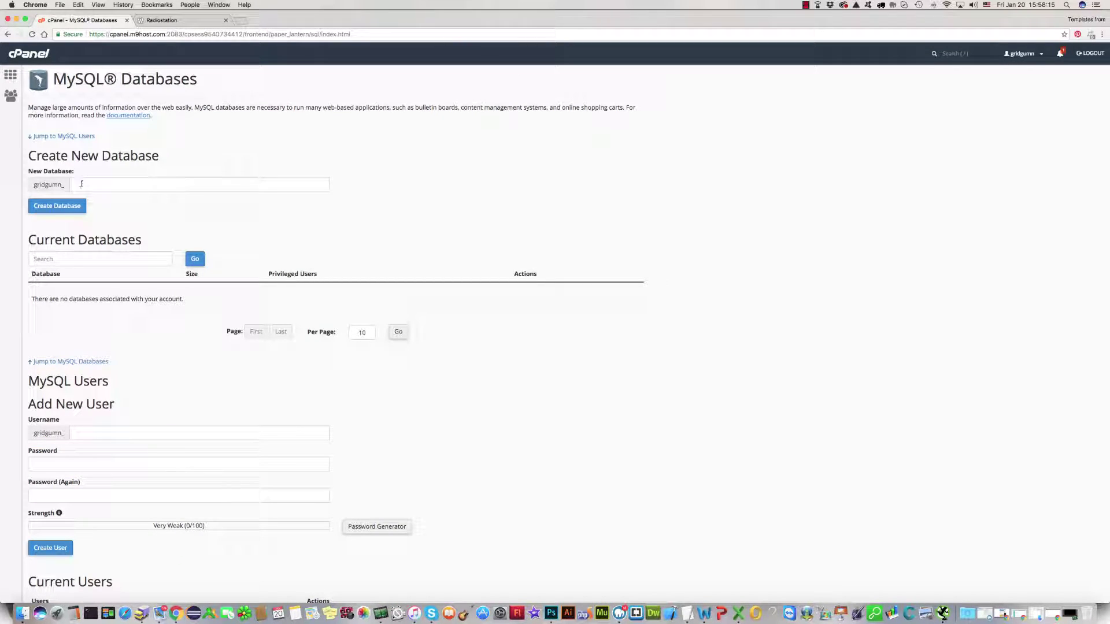
- Create database gridgumn_300111771 and check it under Current Databases
{"action": "left_click", "coordinate": [81, 184]}
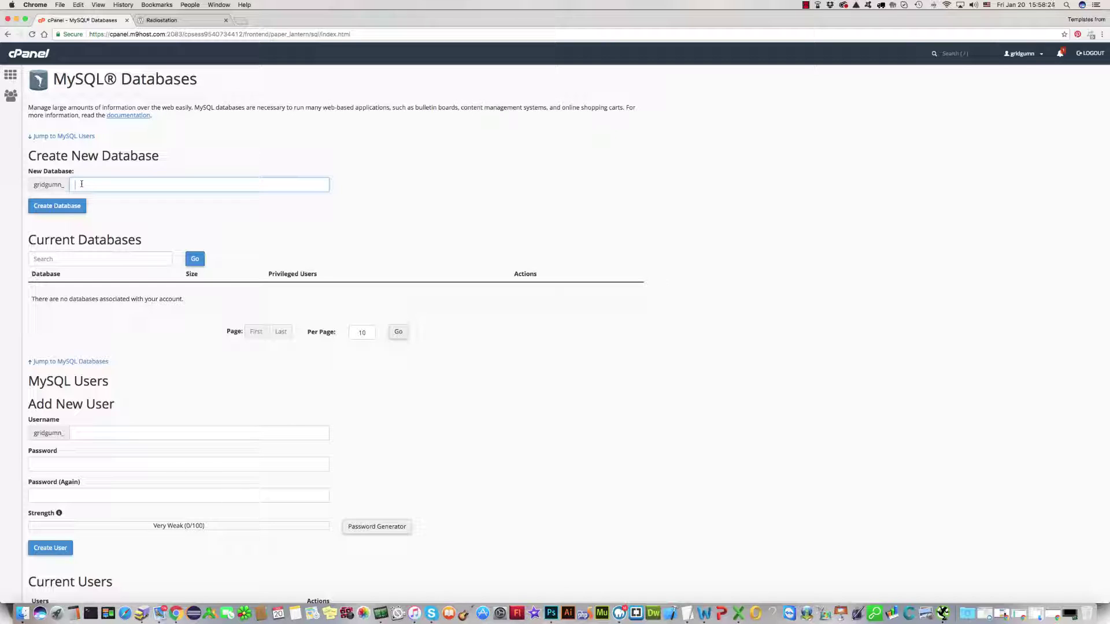
{"action": "type", "text": "300111"}
{"action": "type", "text": "771"}
{"action": "left_click", "coordinate": [60, 207]}
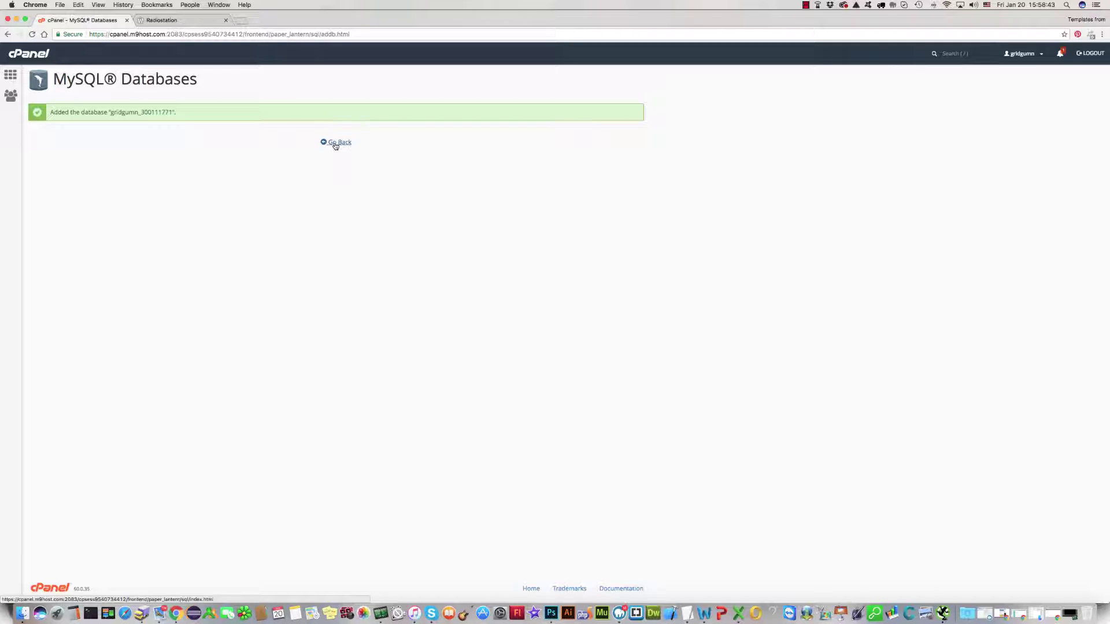
{"action": "left_click", "coordinate": [335, 142]}
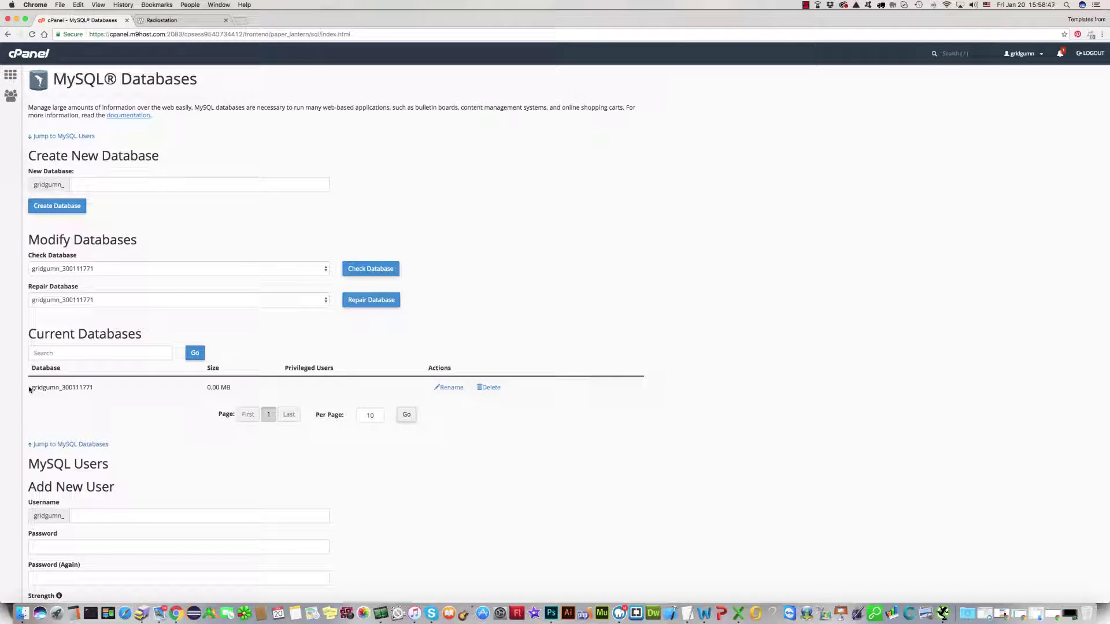
{"action": "left_click_drag", "start_coordinate": [30, 387], "coordinate": [99, 385]}
{"action": "left_click", "coordinate": [77, 389]}
{"action": "scroll", "coordinate": [110, 401], "scroll_direction": "down", "scroll_amount": 3}
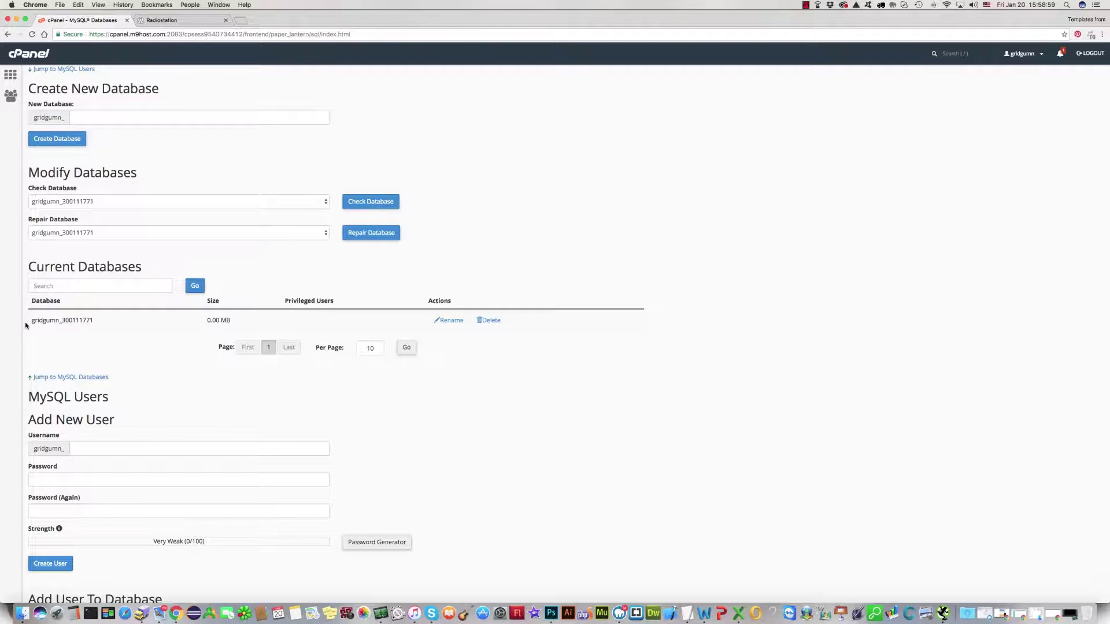
{"action": "scroll", "coordinate": [145, 395], "scroll_direction": "down", "scroll_amount": 2}
{"action": "scroll", "coordinate": [131, 355], "scroll_direction": "down", "scroll_amount": 2}
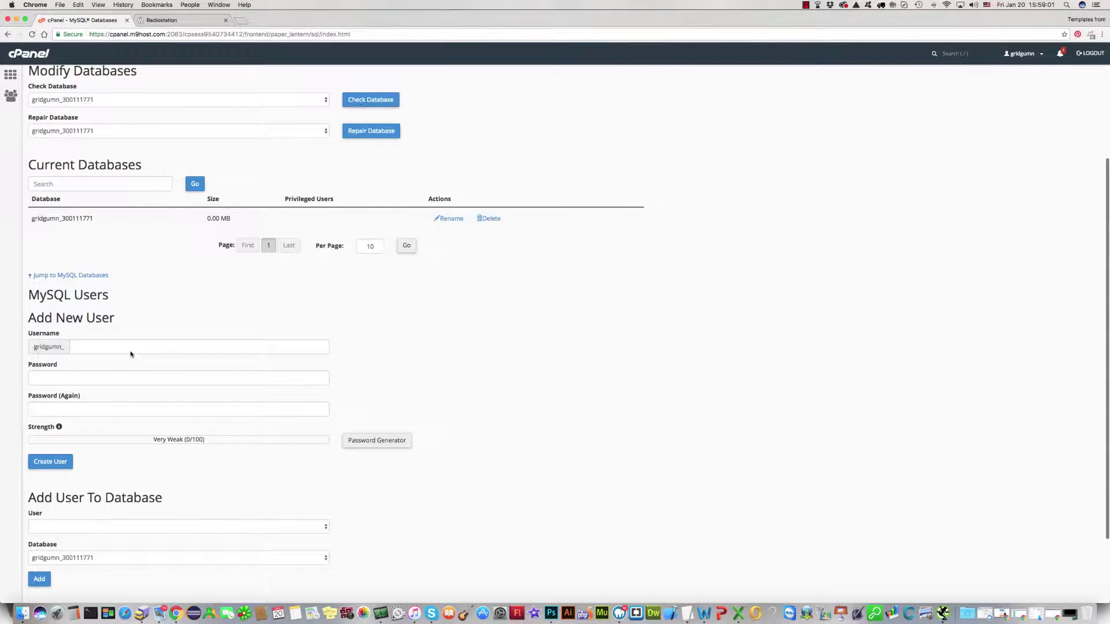
{"action": "scroll", "coordinate": [131, 354], "scroll_direction": "down", "scroll_amount": 1}
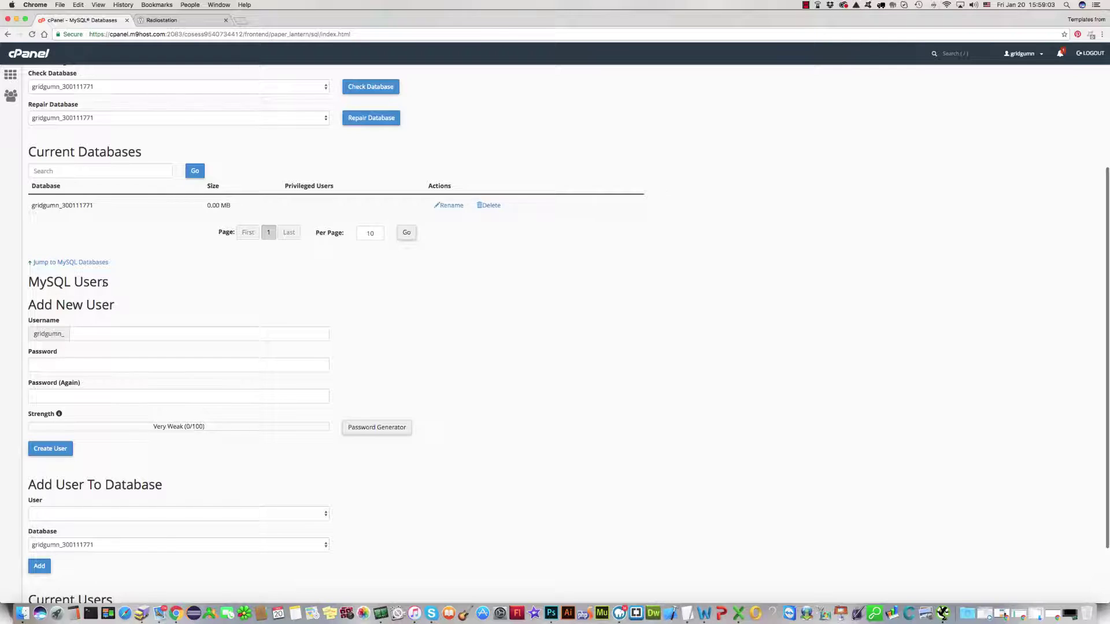
{"action": "left_click", "coordinate": [95, 334]}
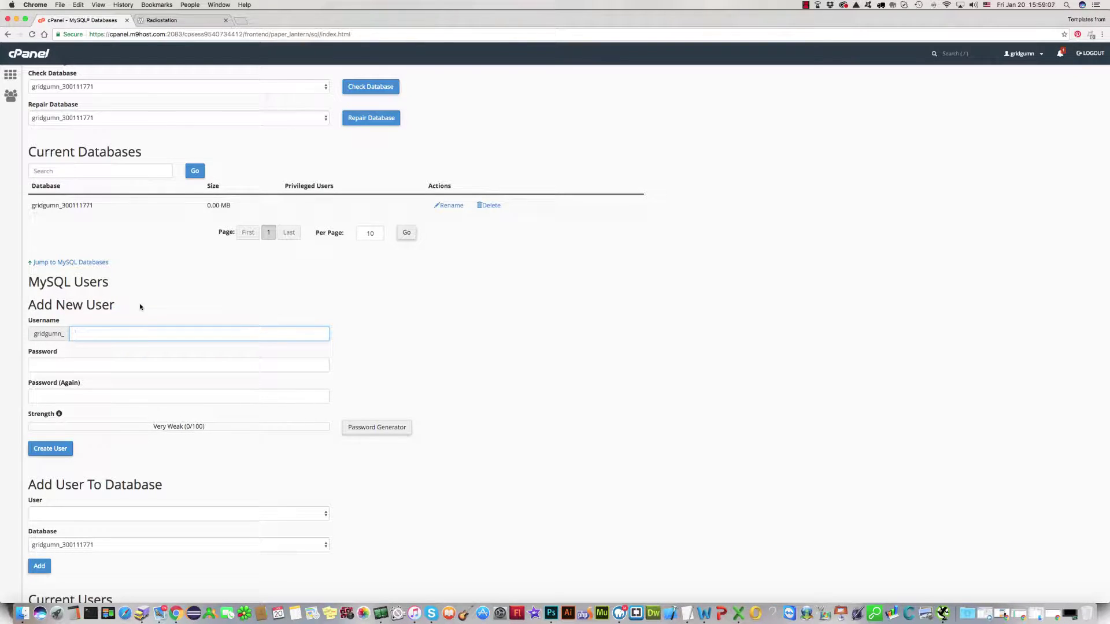
{"action": "type", "text": "g"}
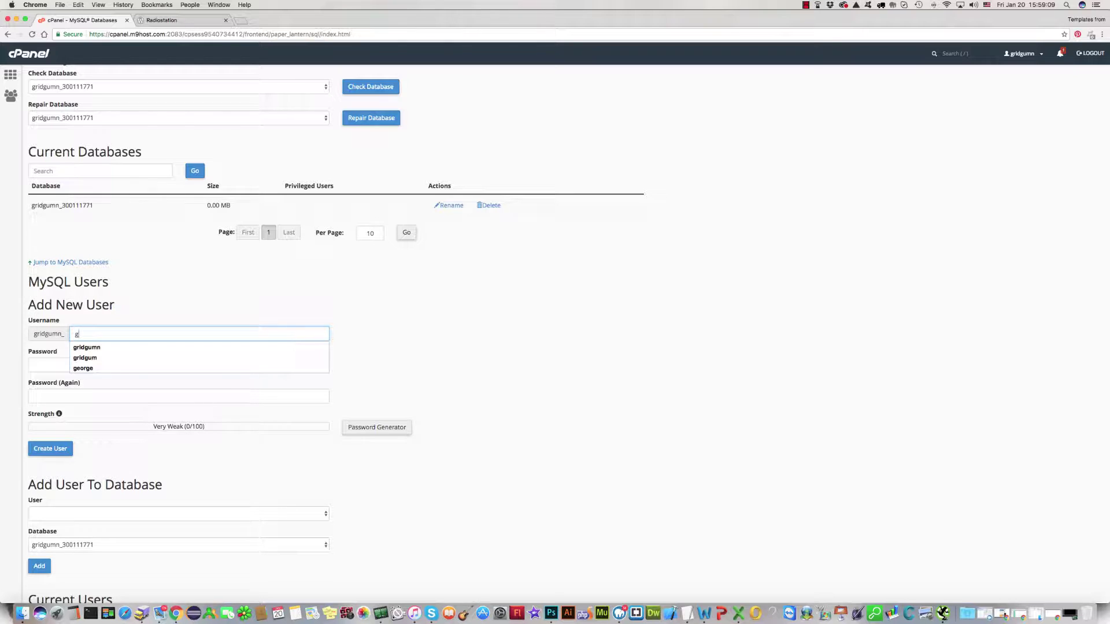
{"action": "type", "text": "eorge"}
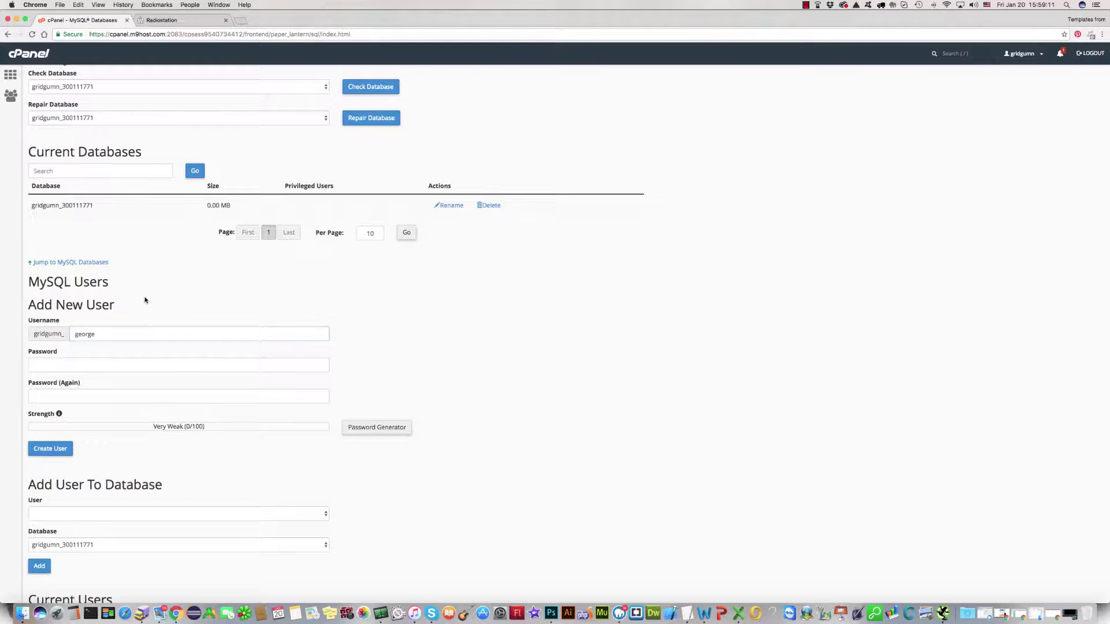
{"action": "left_click", "coordinate": [48, 364]}
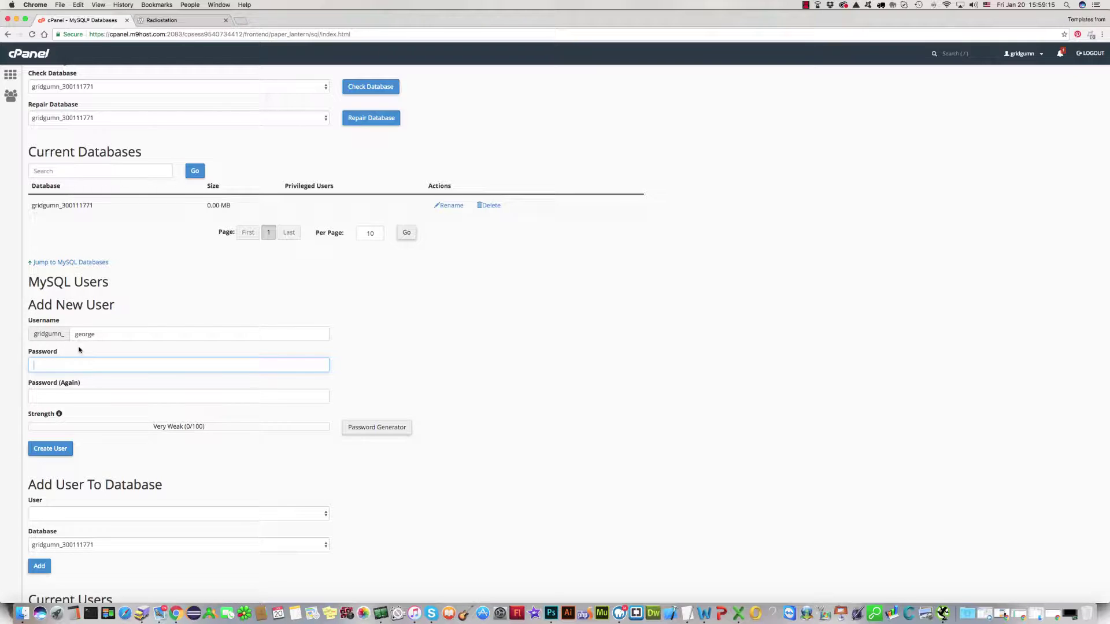
{"action": "type", "text": "•••••••••"}
{"action": "left_click", "coordinate": [57, 399]}
{"action": "type", "text": "•••••"}
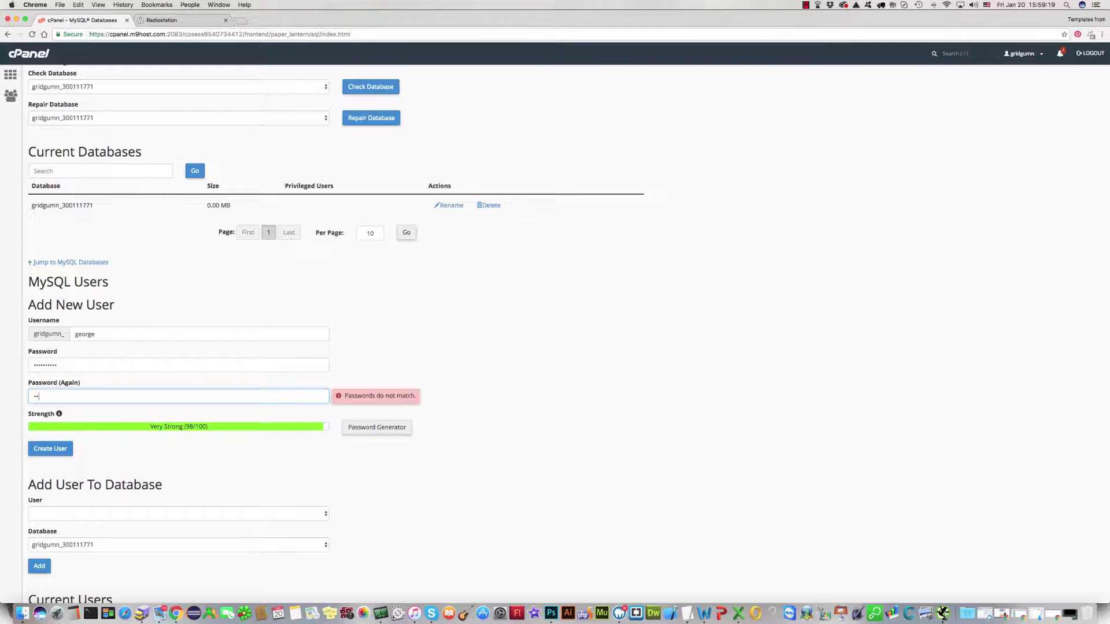
{"action": "type", "text": "••"}
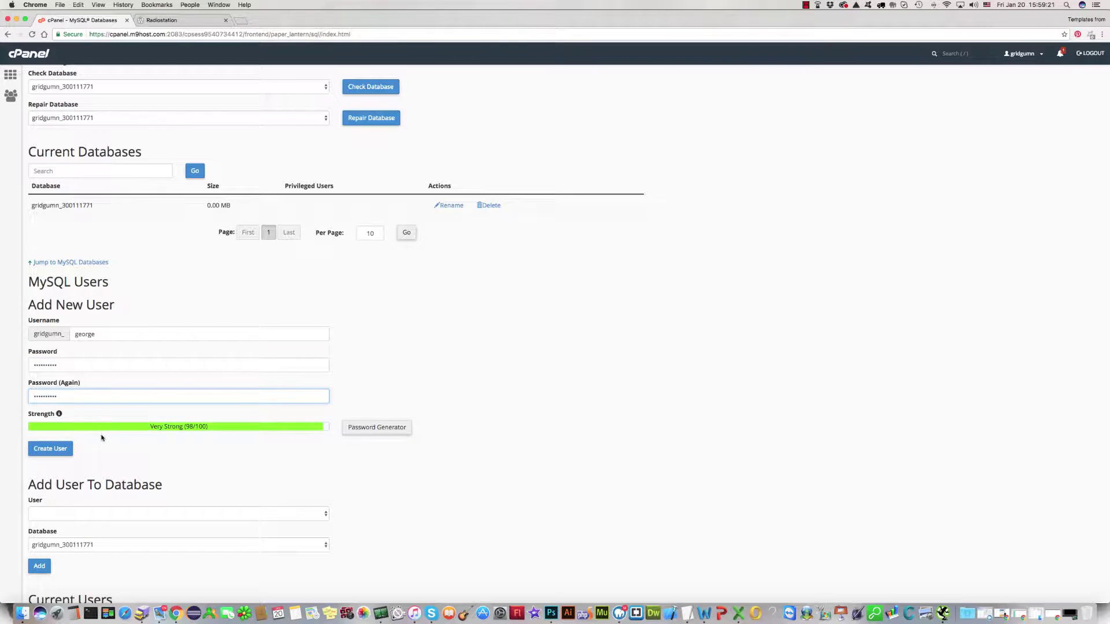
{"action": "left_click", "coordinate": [93, 463]}
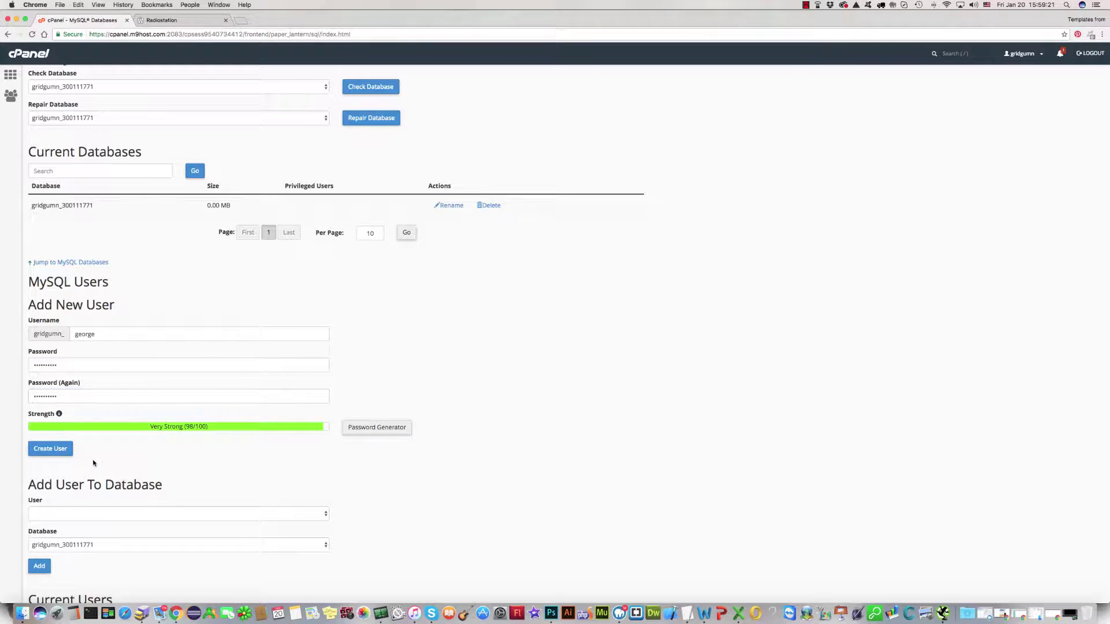
{"action": "left_click", "coordinate": [54, 453]}
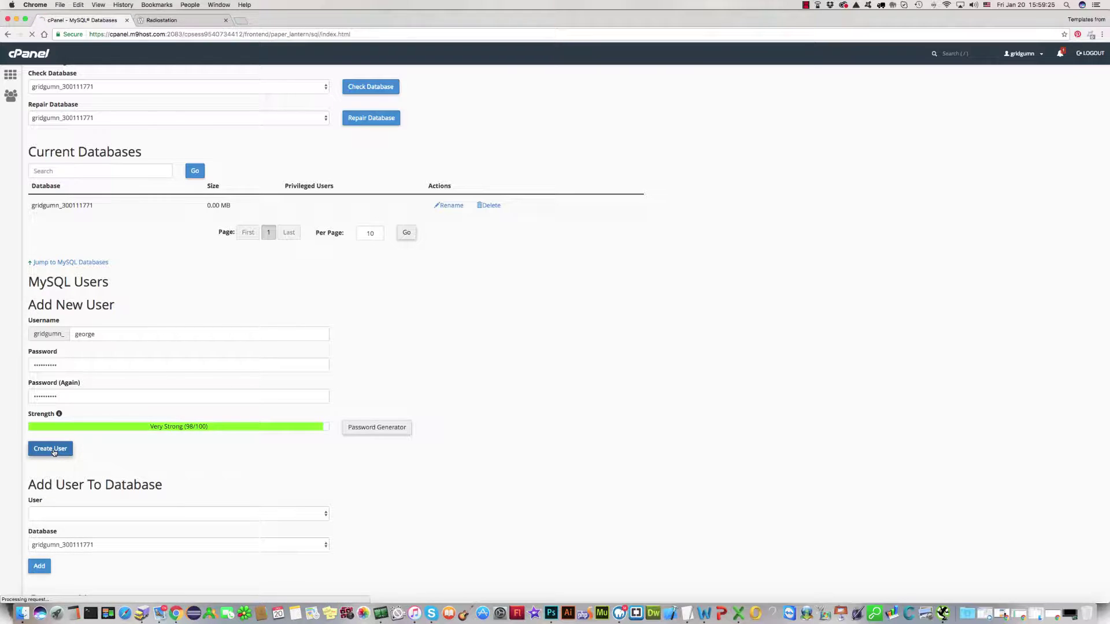
{"action": "left_click", "coordinate": [341, 141]}
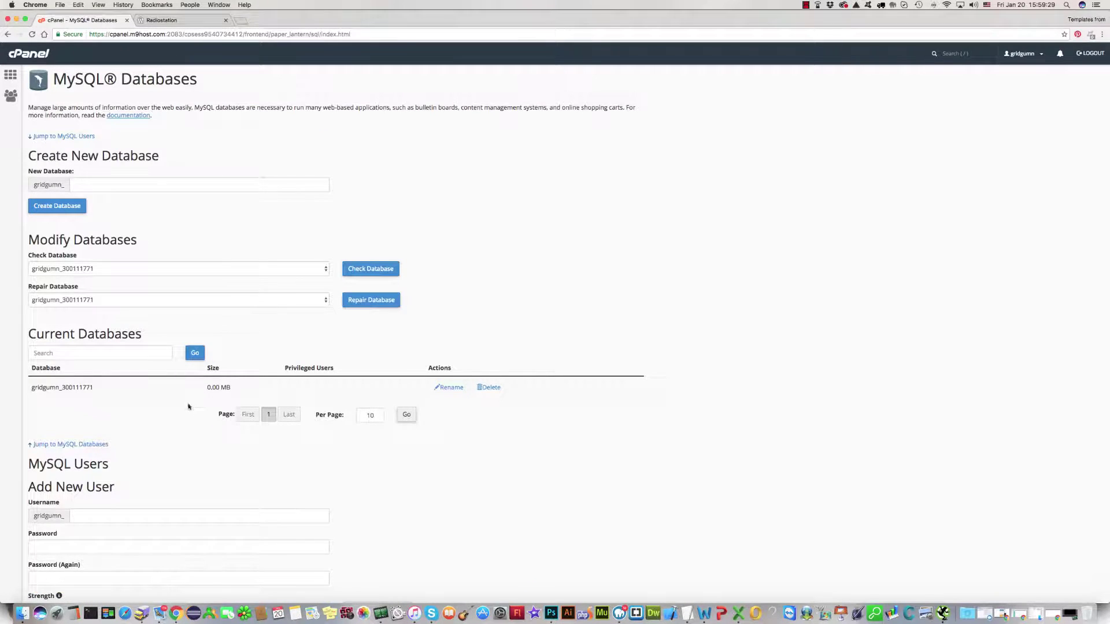
{"action": "scroll", "coordinate": [188, 404], "scroll_direction": "down", "scroll_amount": 1}
{"action": "scroll", "coordinate": [185, 403], "scroll_direction": "down", "scroll_amount": 2}
{"action": "scroll", "coordinate": [180, 404], "scroll_direction": "down", "scroll_amount": 2}
{"action": "scroll", "coordinate": [180, 404], "scroll_direction": "down", "scroll_amount": 1}
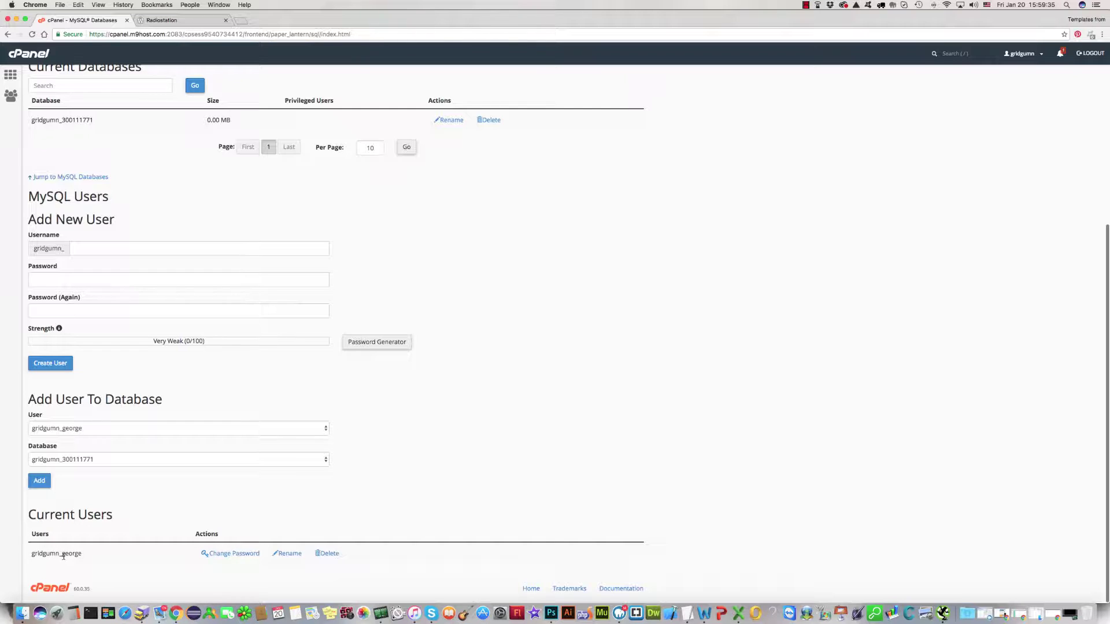
{"action": "scroll", "coordinate": [120, 496], "scroll_direction": "up", "scroll_amount": 1}
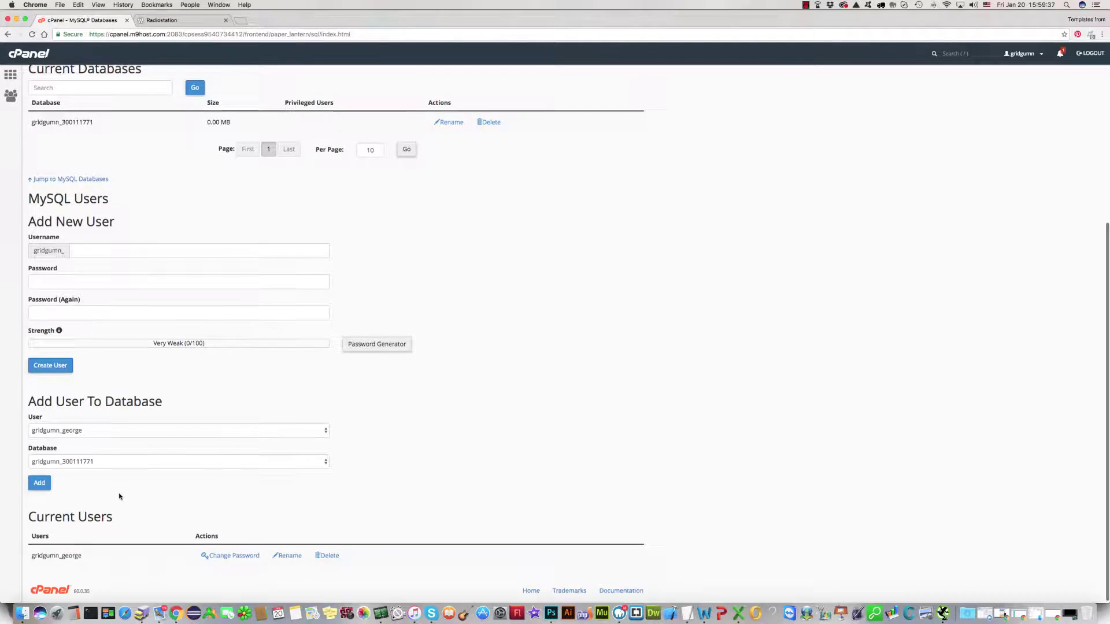
{"action": "scroll", "coordinate": [120, 503], "scroll_direction": "down", "scroll_amount": 1}
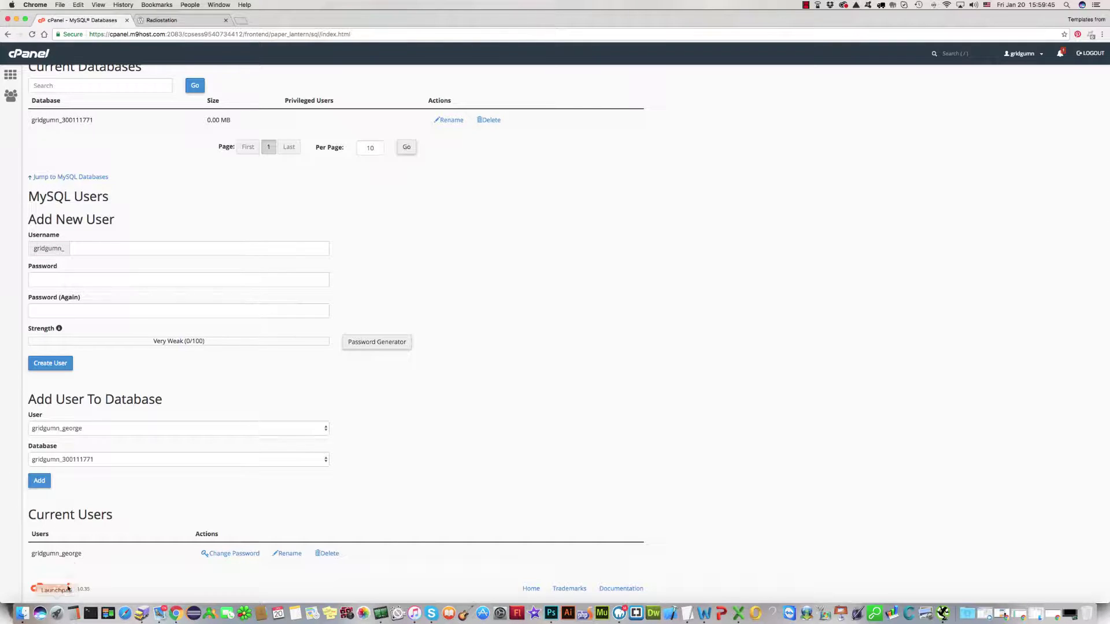
- Grant gridgumn_george ALL PRIVILEGES on database gridgumn_300111771
{"action": "left_click", "coordinate": [56, 432]}
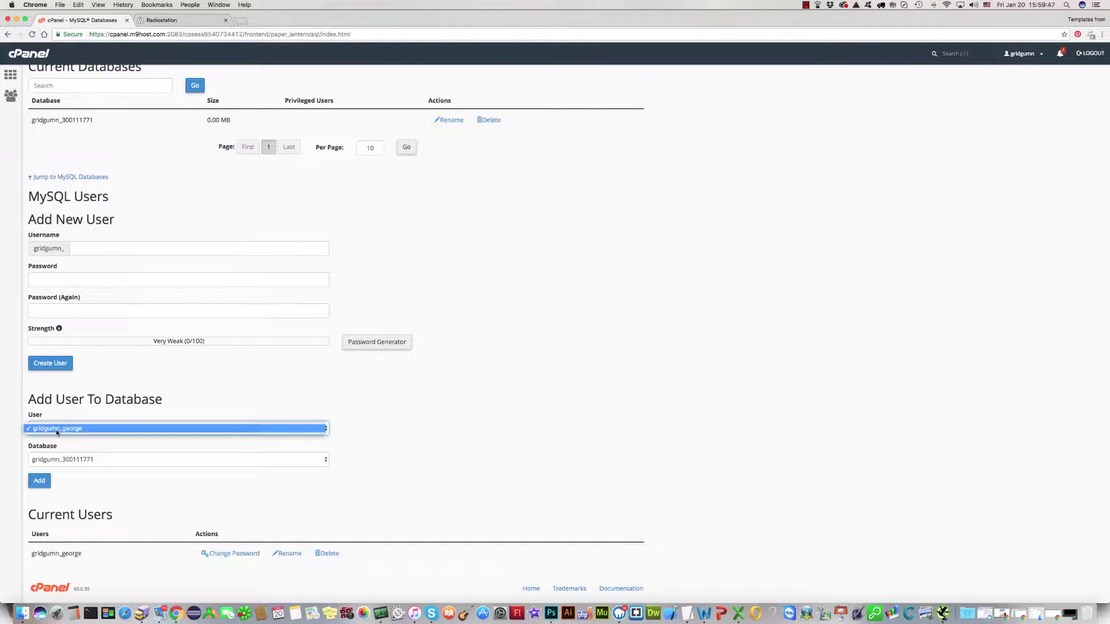
{"action": "left_click", "coordinate": [71, 428]}
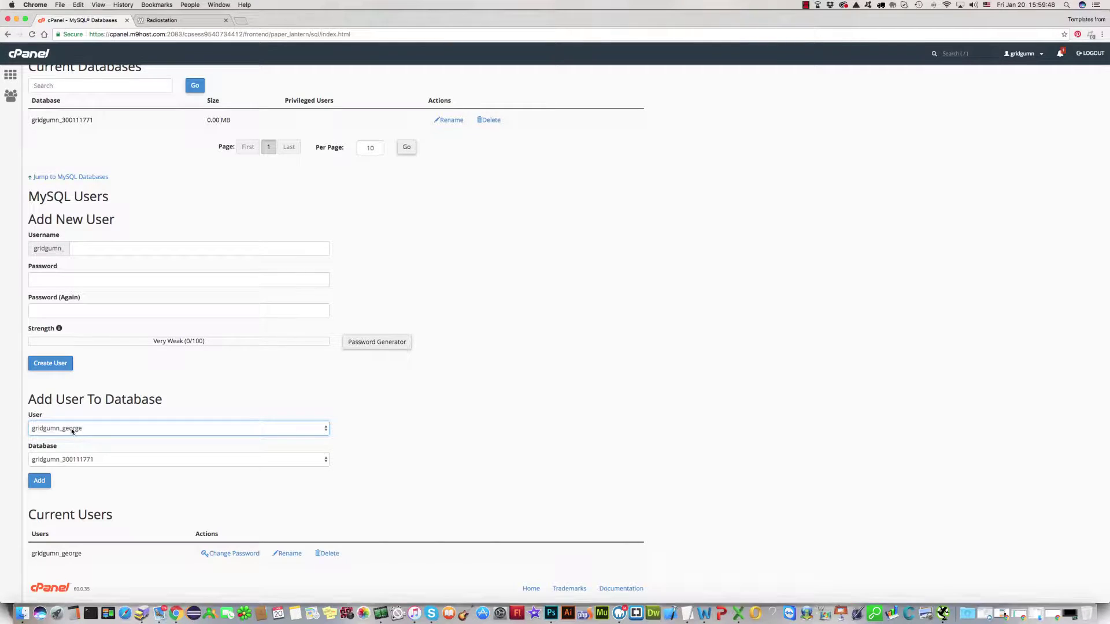
{"action": "left_click", "coordinate": [60, 460]}
{"action": "left_click", "coordinate": [60, 459]}
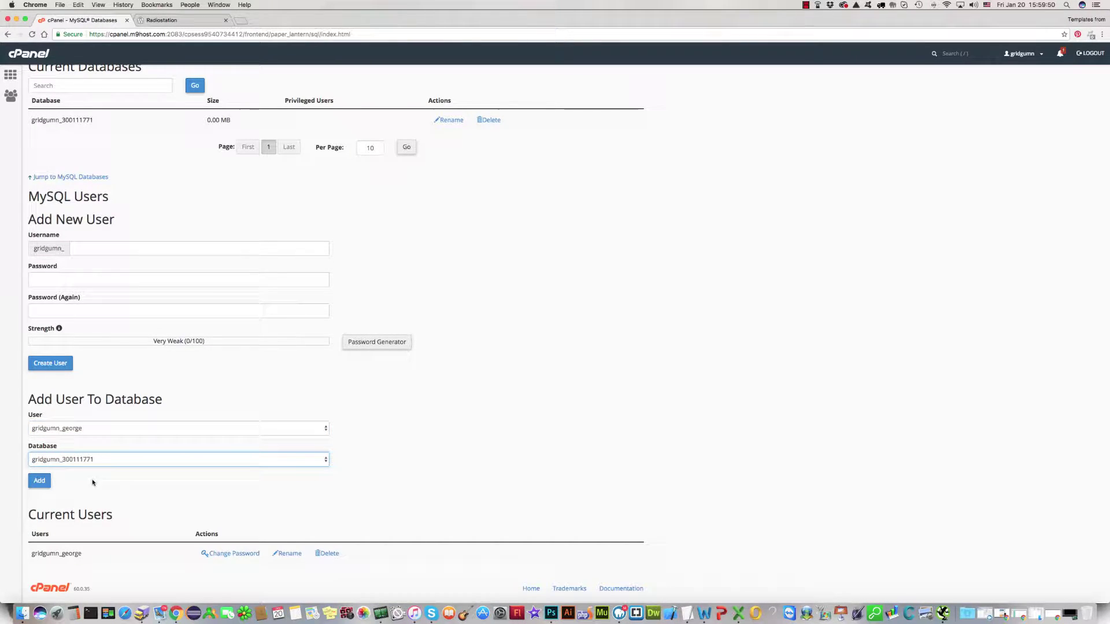
{"action": "left_click", "coordinate": [39, 482]}
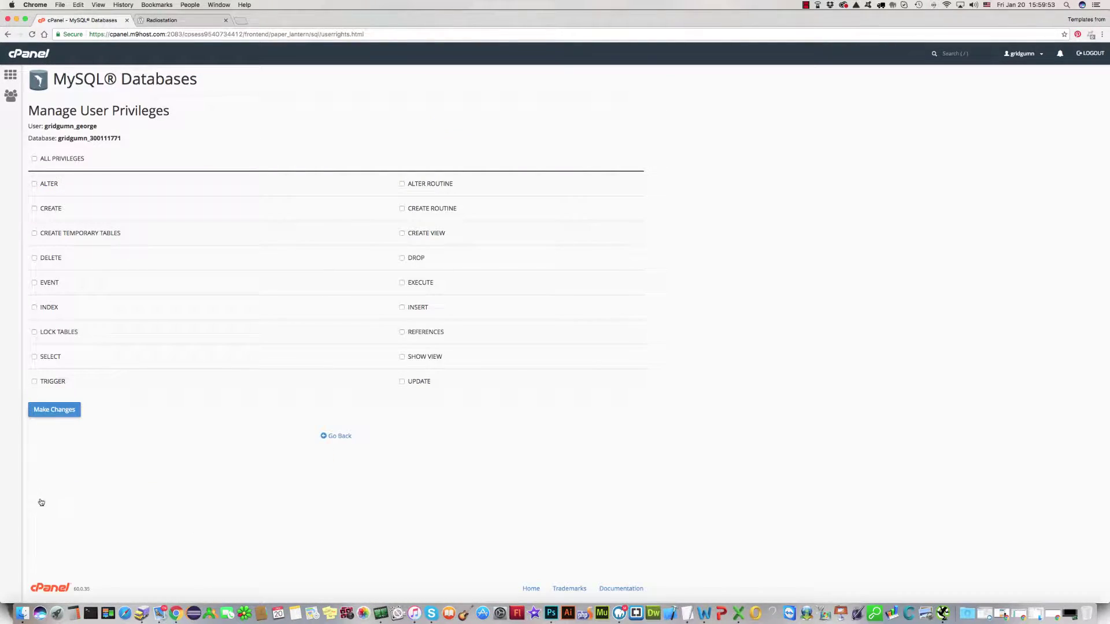
{"action": "left_click", "coordinate": [34, 159]}
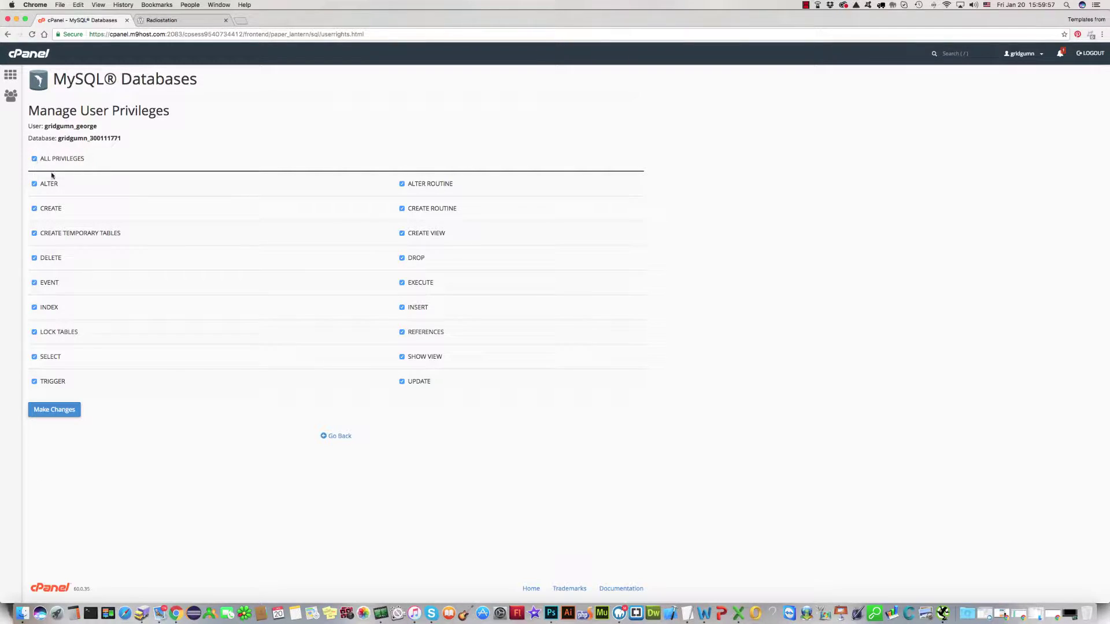
{"action": "left_click", "coordinate": [54, 410]}
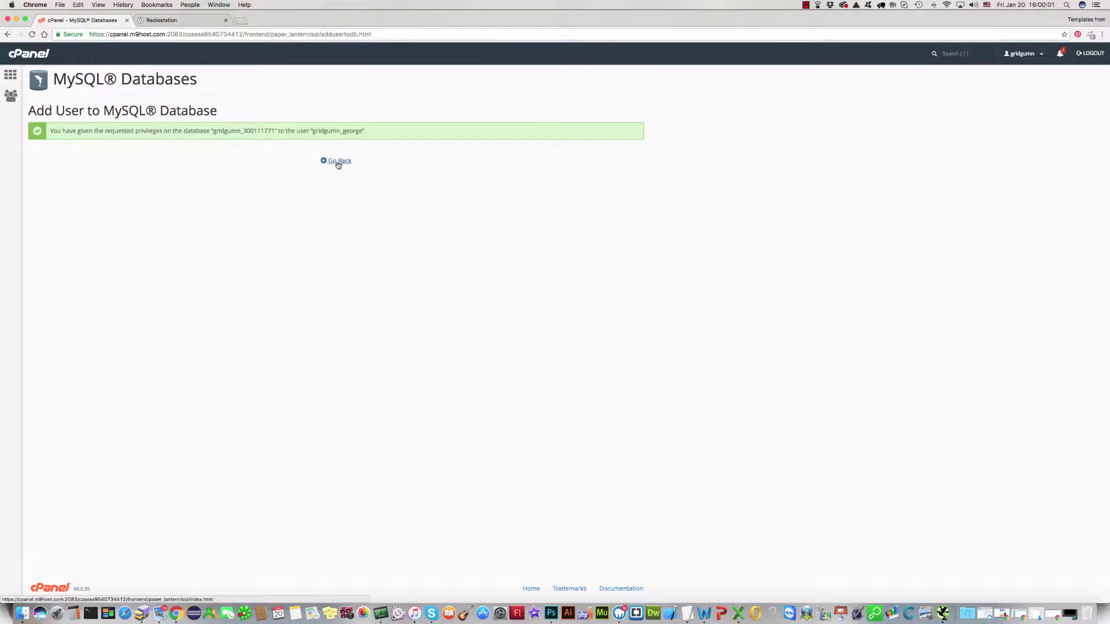
{"action": "left_click", "coordinate": [338, 162]}
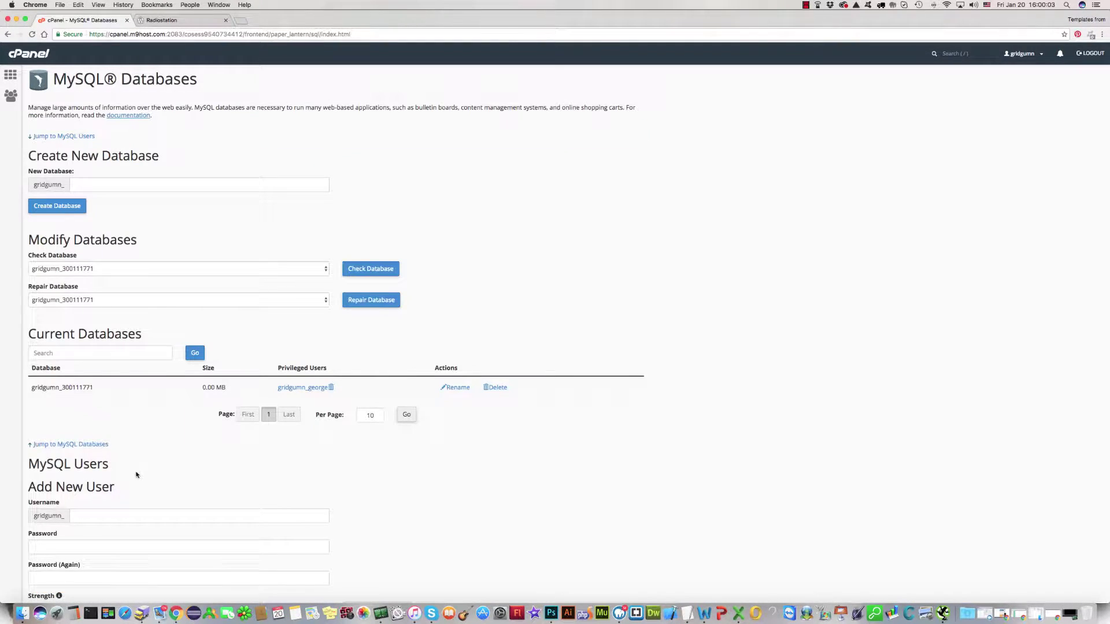
- Review the database and user lists, then return to the cPanel home dashboard
{"action": "scroll", "coordinate": [136, 473], "scroll_direction": "down", "scroll_amount": 5}
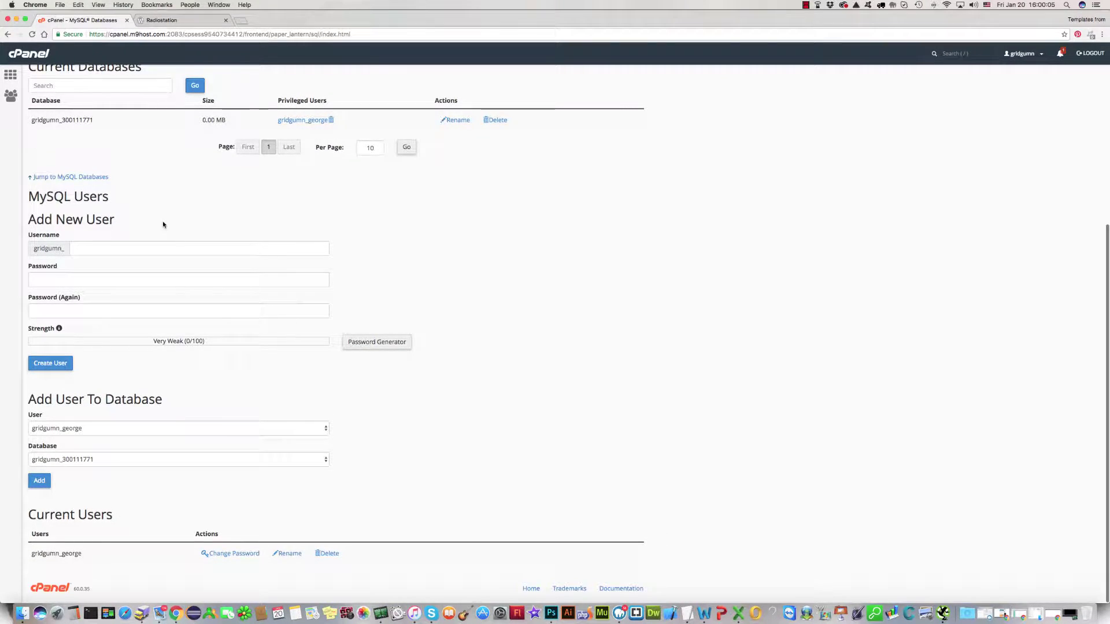
{"action": "scroll", "coordinate": [162, 220], "scroll_direction": "up", "scroll_amount": 3}
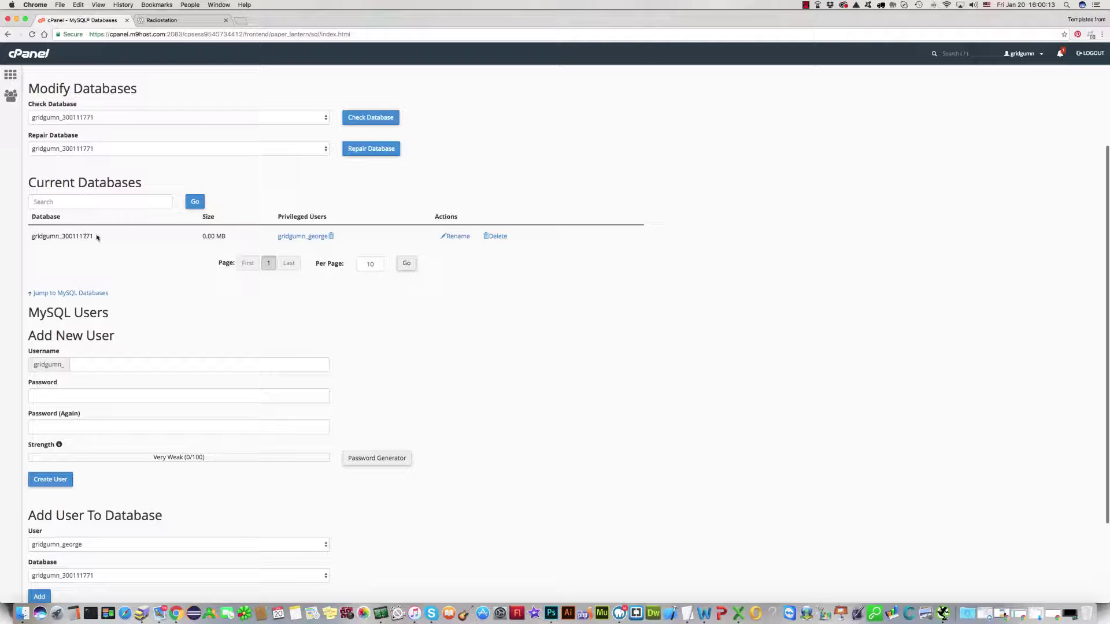
{"action": "scroll", "coordinate": [115, 244], "scroll_direction": "down", "scroll_amount": 3}
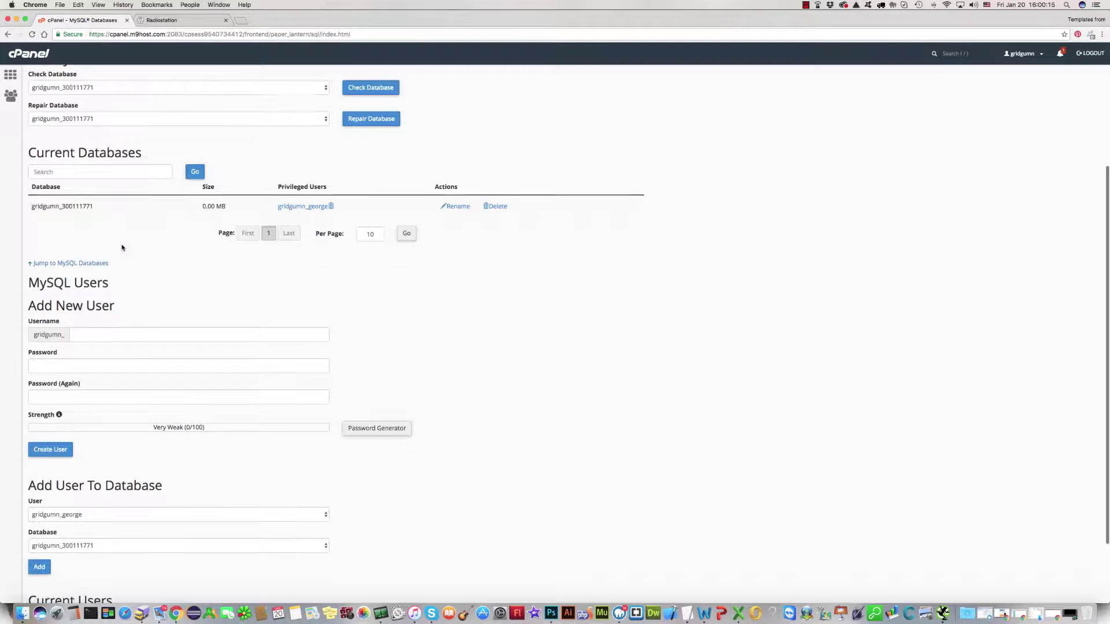
{"action": "scroll", "coordinate": [139, 245], "scroll_direction": "up", "scroll_amount": 5}
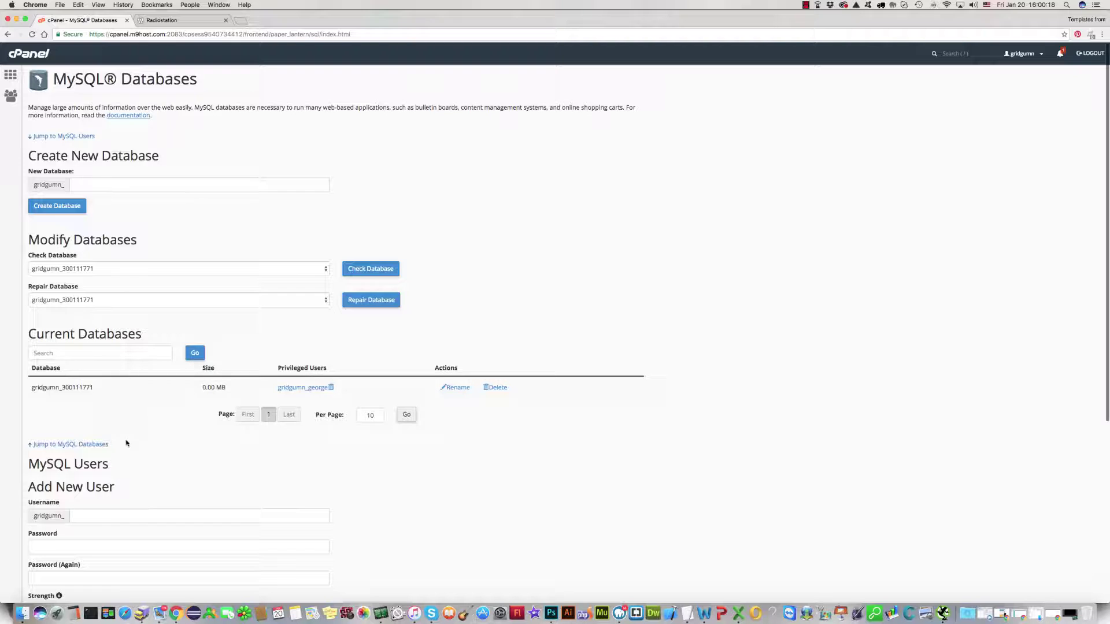
{"action": "scroll", "coordinate": [125, 442], "scroll_direction": "down", "scroll_amount": 1}
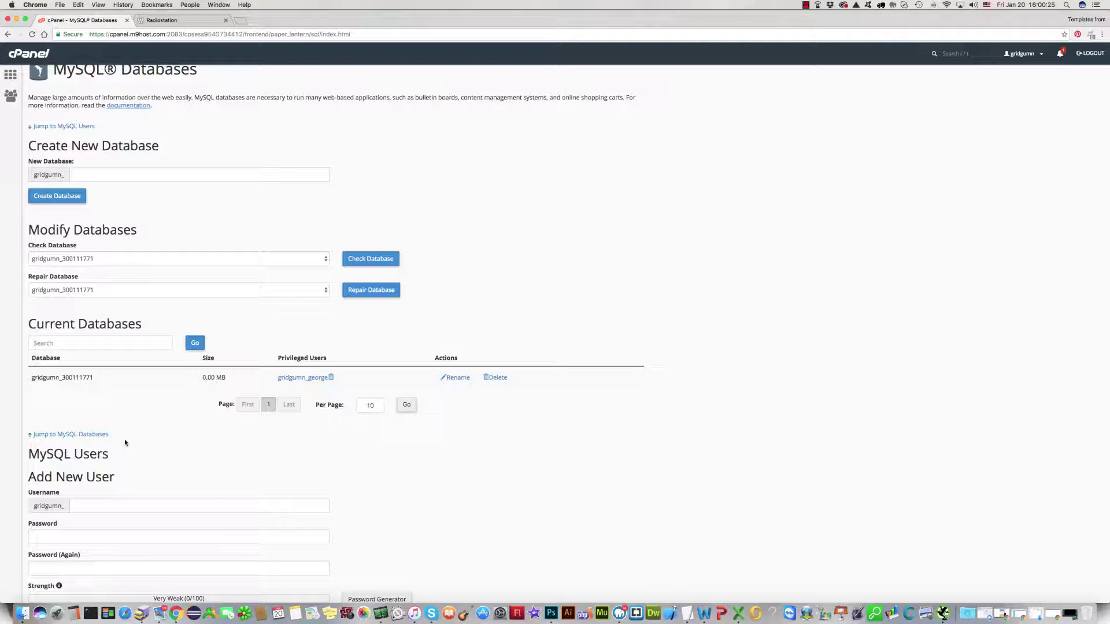
{"action": "scroll", "coordinate": [125, 442], "scroll_direction": "down", "scroll_amount": 5}
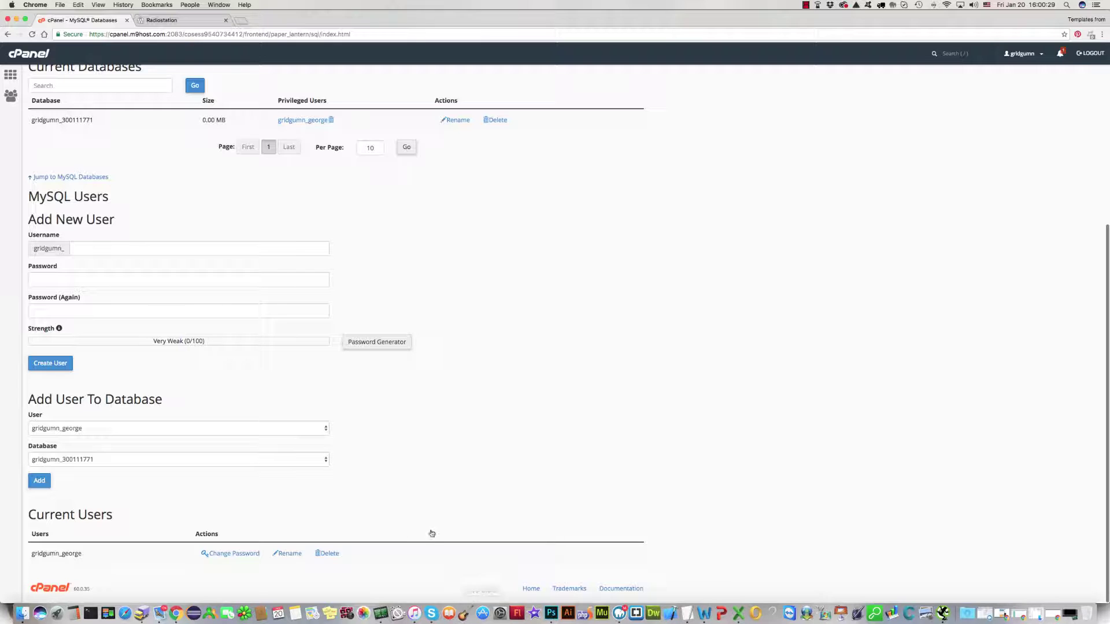
{"action": "left_click", "coordinate": [531, 589]}
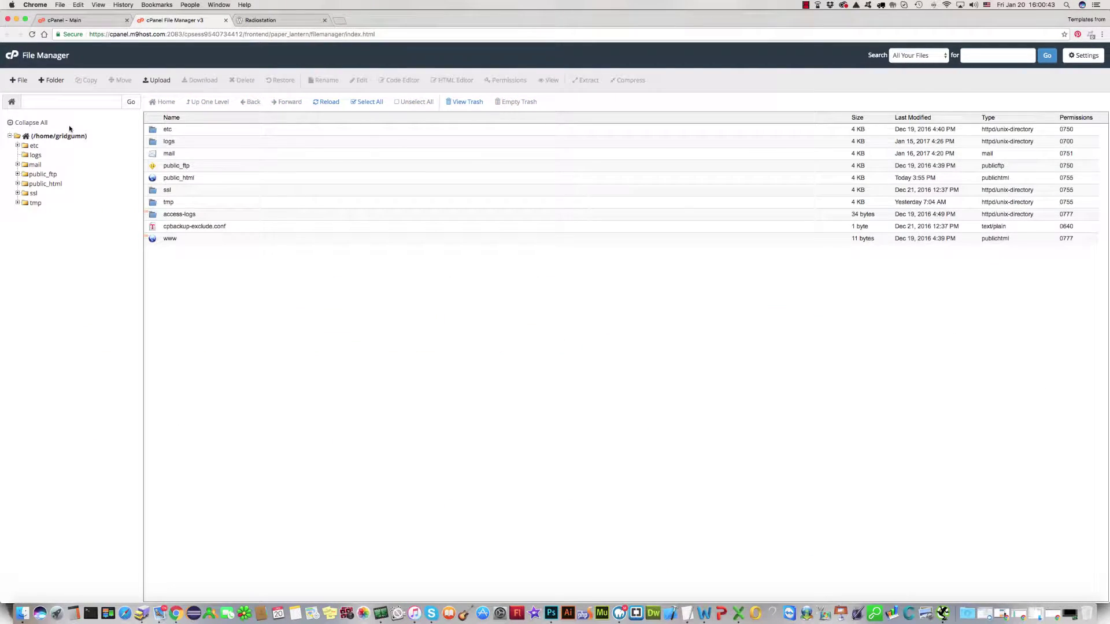
- Open public_html in File Manager, see it holds only cgi-bin, and return to the dashboard
{"action": "double_click", "coordinate": [155, 179]}
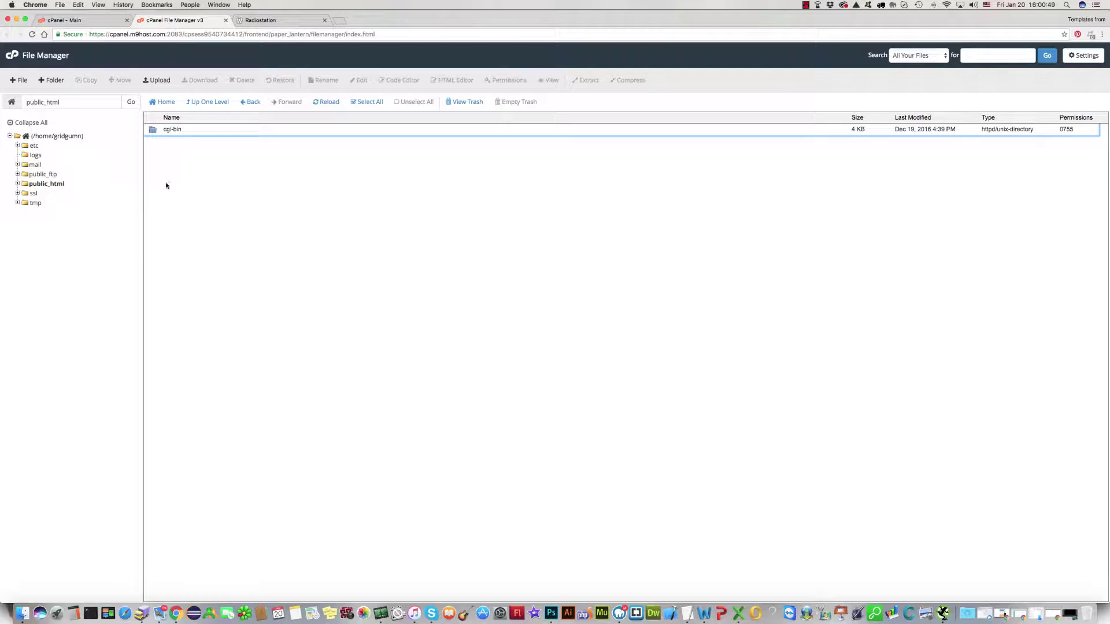
{"action": "left_click", "coordinate": [35, 184]}
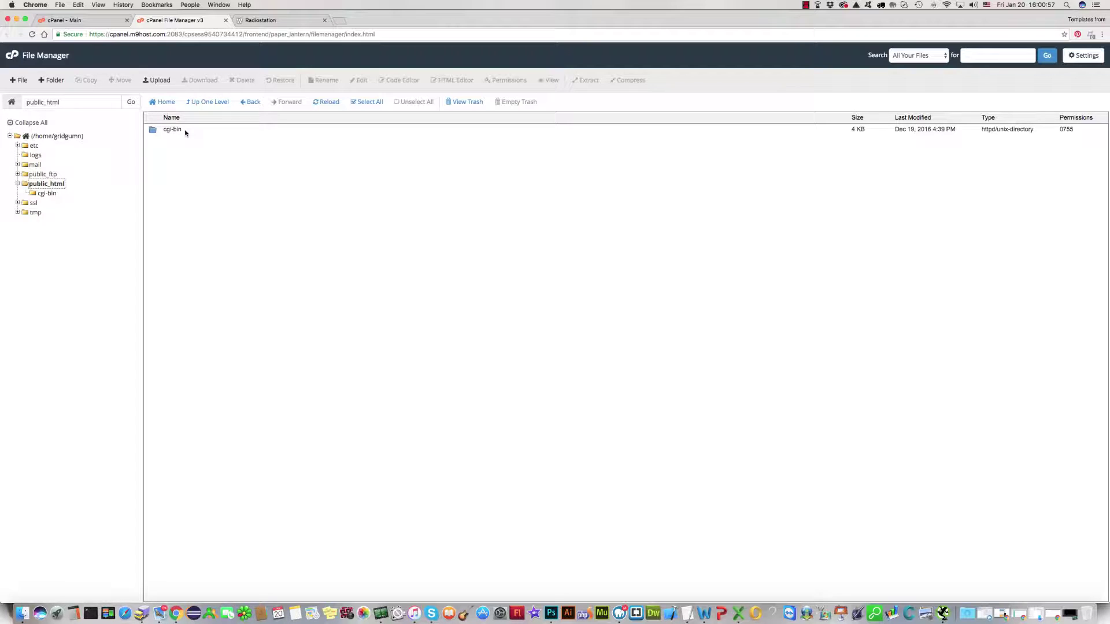
{"action": "key", "text": "ctrl+shift+Tab"}
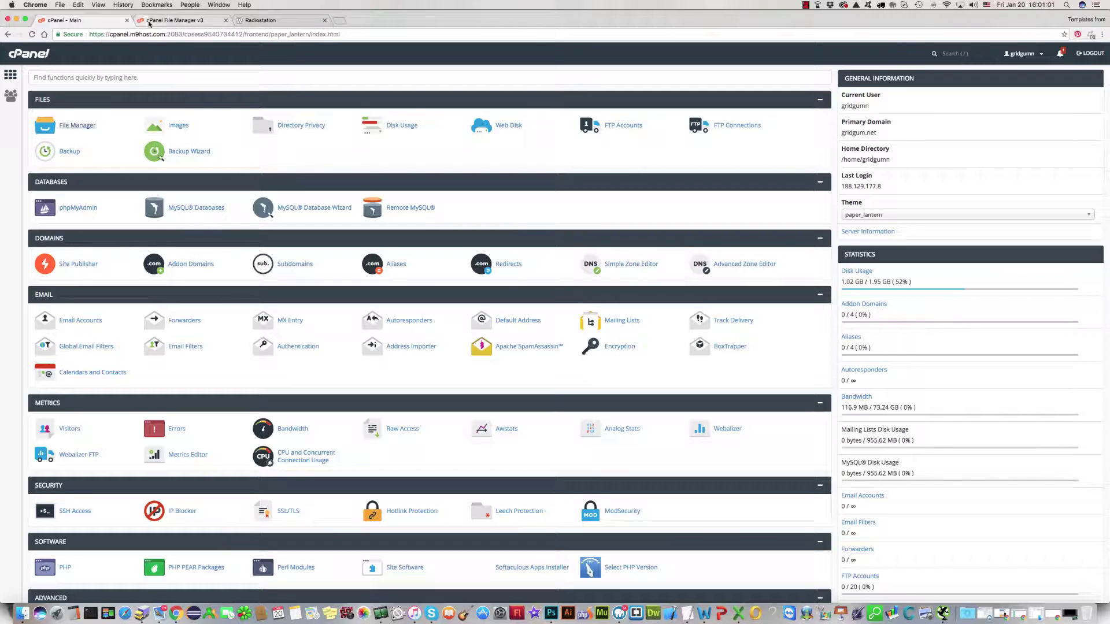
- Load gridgum.net in the Radiostation tab to confirm it is still a bare listing
{"action": "left_click", "coordinate": [173, 19]}
{"action": "left_click", "coordinate": [107, 23]}
{"action": "left_click", "coordinate": [266, 20]}
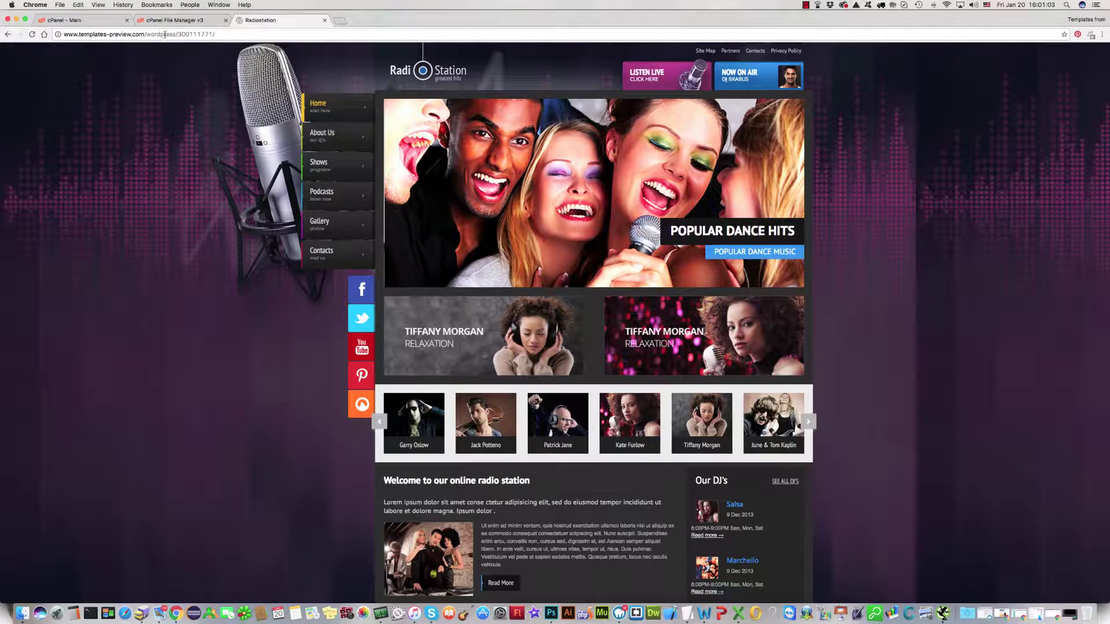
{"action": "left_click", "coordinate": [165, 35]}
{"action": "type", "text": "gridgum.com"}
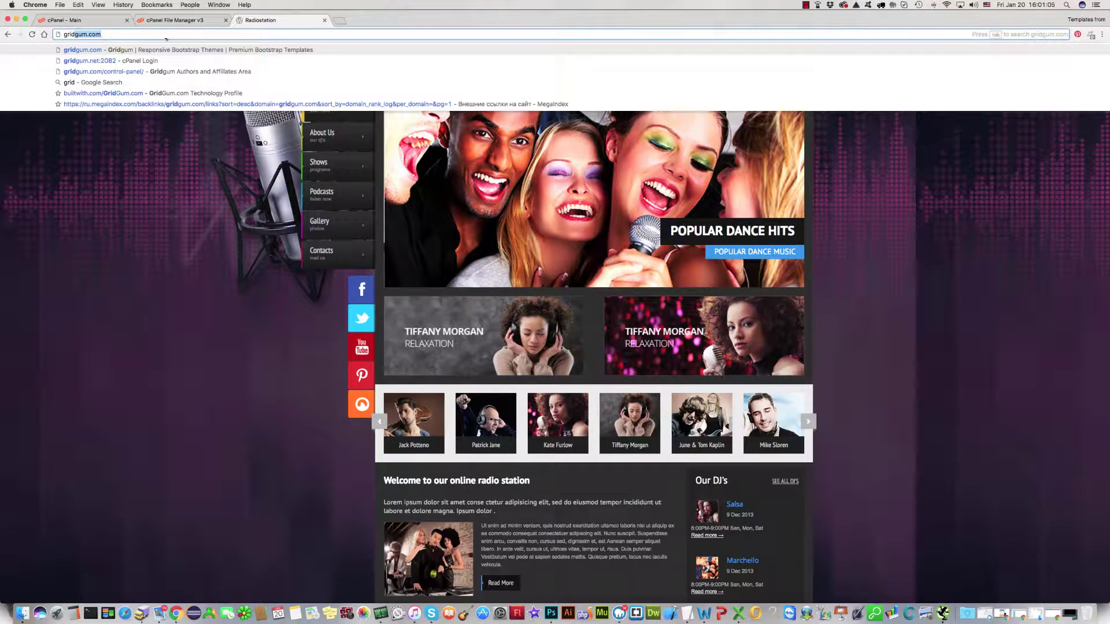
{"action": "type", "text": "gum.n"}
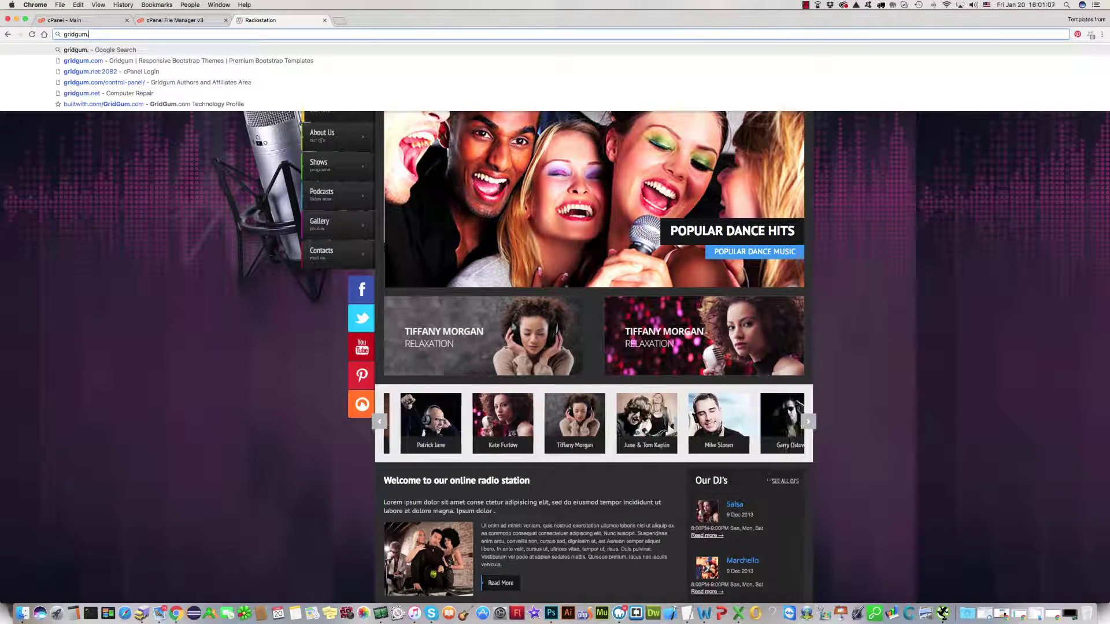
{"action": "type", "text": "et"}
{"action": "key", "text": "Return"}
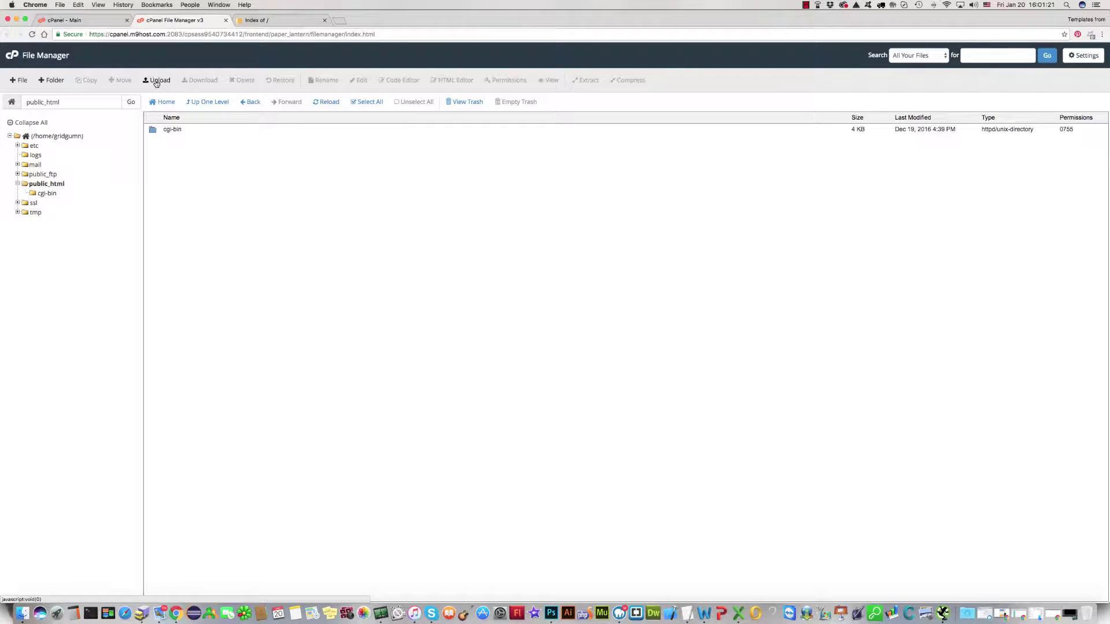
- Upload the Radiostation archive zip from the 300111771 folder into public_html
{"action": "left_click", "coordinate": [156, 81]}
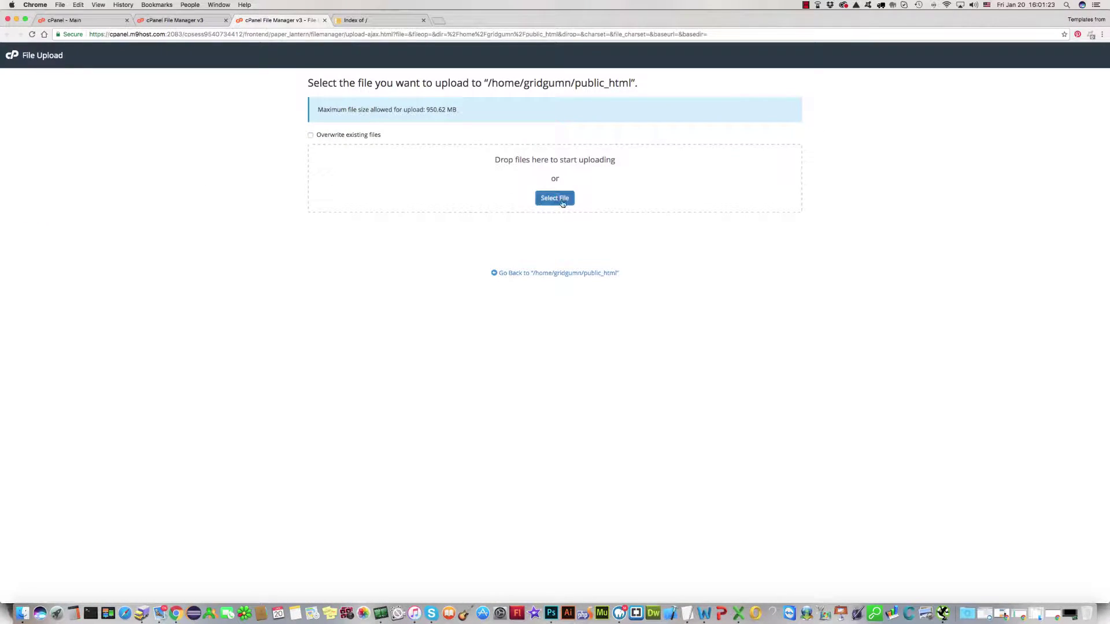
{"action": "left_click", "coordinate": [553, 199]}
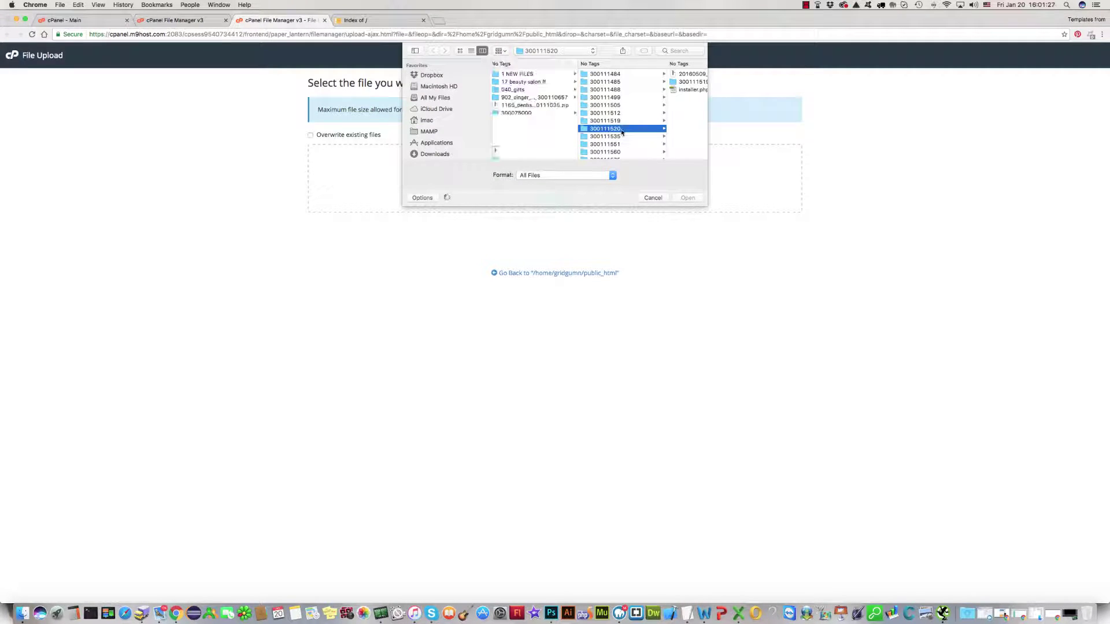
{"action": "scroll", "coordinate": [622, 132], "scroll_direction": "down", "scroll_amount": 3}
{"action": "scroll", "coordinate": [621, 132], "scroll_direction": "down", "scroll_amount": 5}
{"action": "scroll", "coordinate": [621, 132], "scroll_direction": "down", "scroll_amount": 5}
{"action": "scroll", "coordinate": [621, 132], "scroll_direction": "down", "scroll_amount": 5}
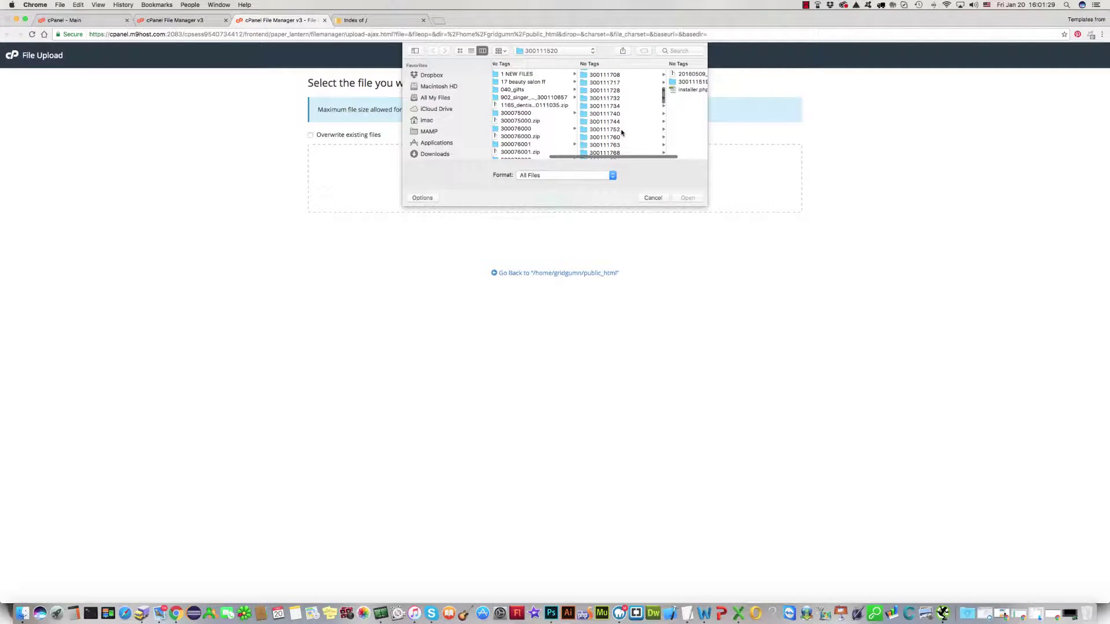
{"action": "scroll", "coordinate": [622, 131], "scroll_direction": "down", "scroll_amount": 5}
{"action": "scroll", "coordinate": [622, 131], "scroll_direction": "down", "scroll_amount": 5}
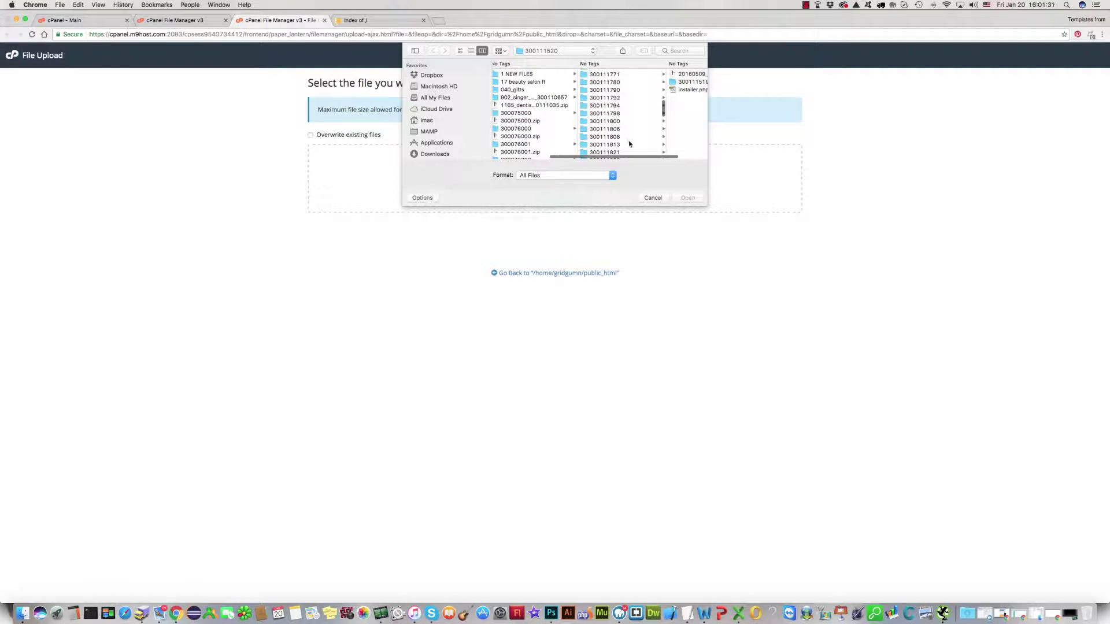
{"action": "left_click", "coordinate": [618, 75]}
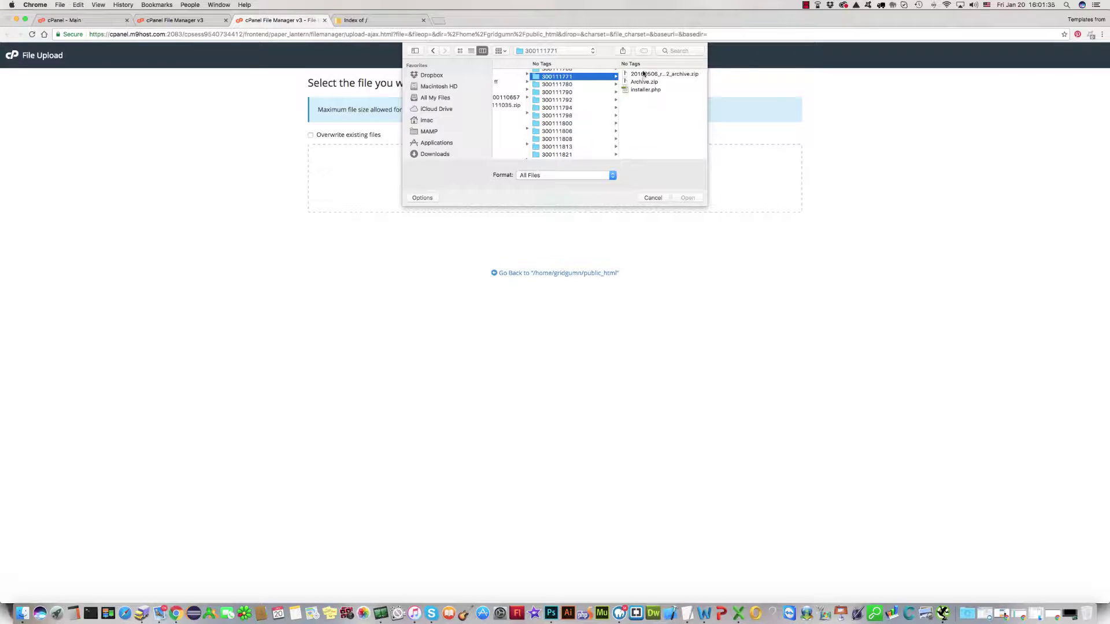
{"action": "left_click", "coordinate": [641, 75]}
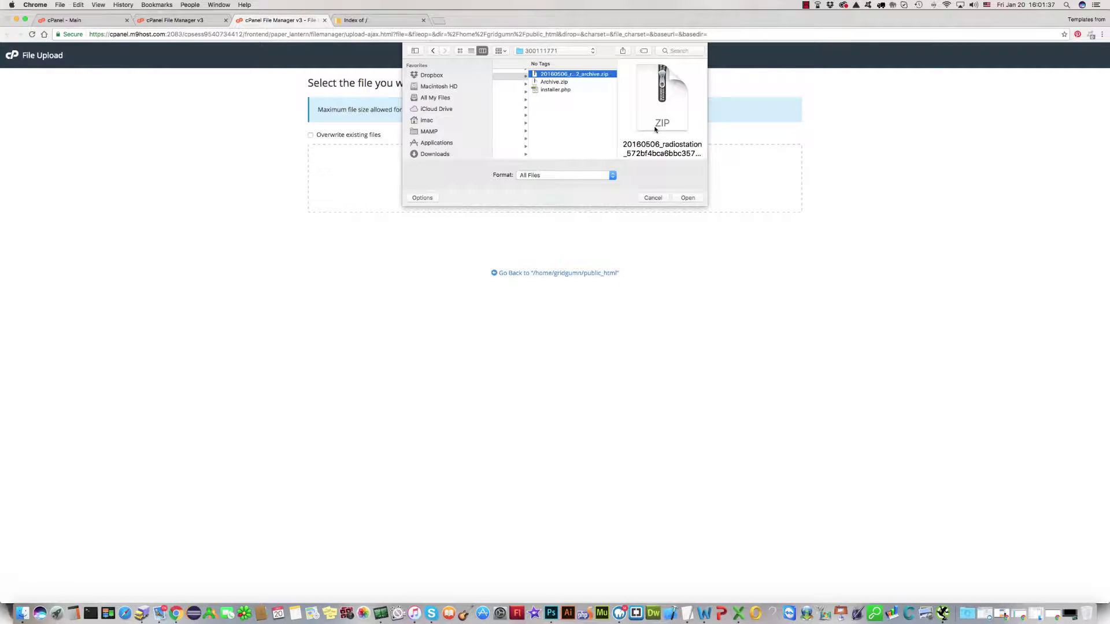
{"action": "left_click", "coordinate": [687, 198]}
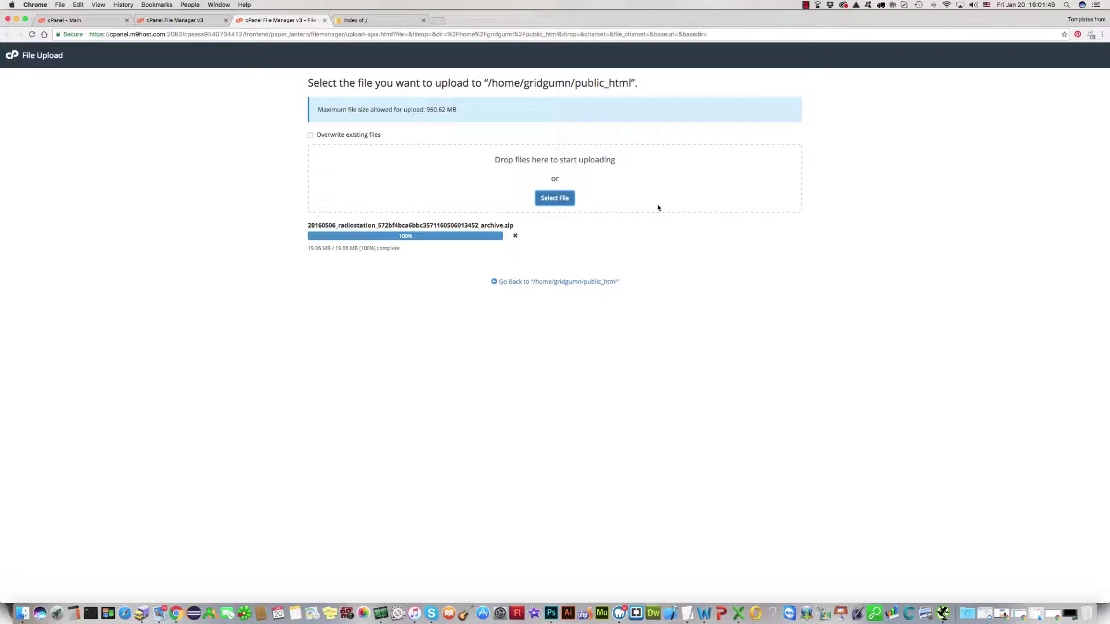
- Upload installer.php into public_html as well
{"action": "left_click", "coordinate": [658, 208]}
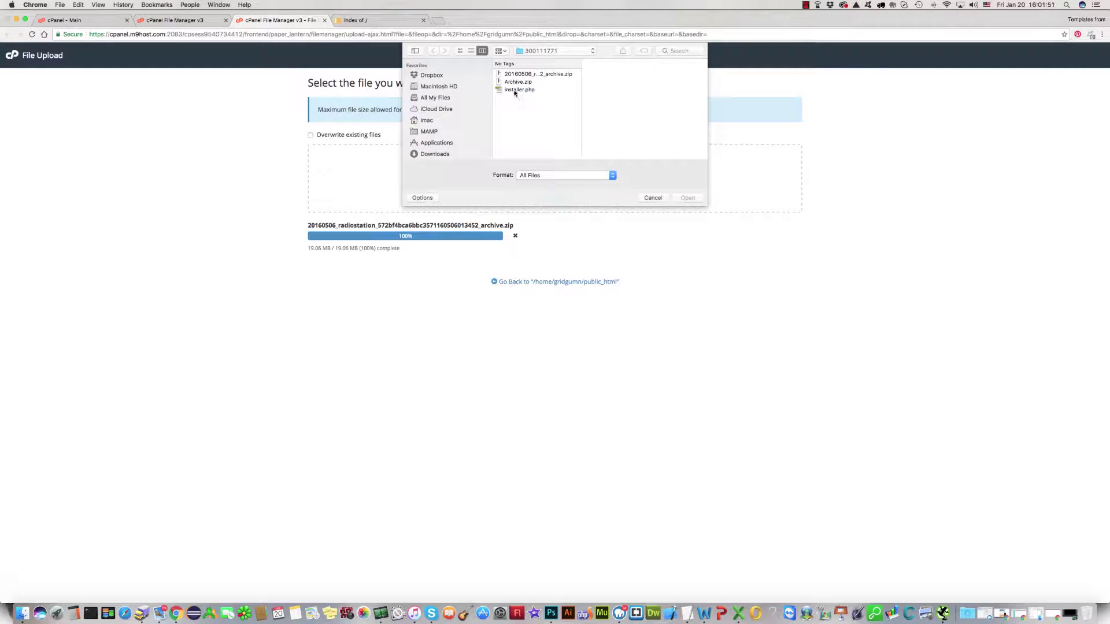
{"action": "left_click", "coordinate": [514, 90]}
{"action": "left_click", "coordinate": [688, 198]}
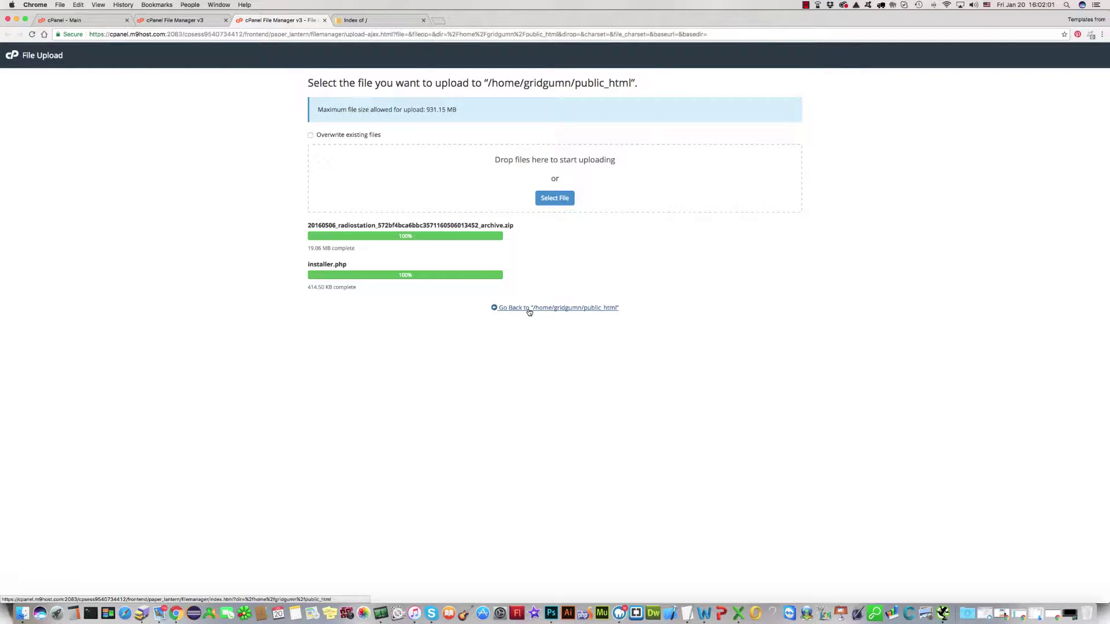
- Confirm the archive zip and installer.php are in public_html, then return to the gridgum.net listing
{"action": "left_click", "coordinate": [529, 308]}
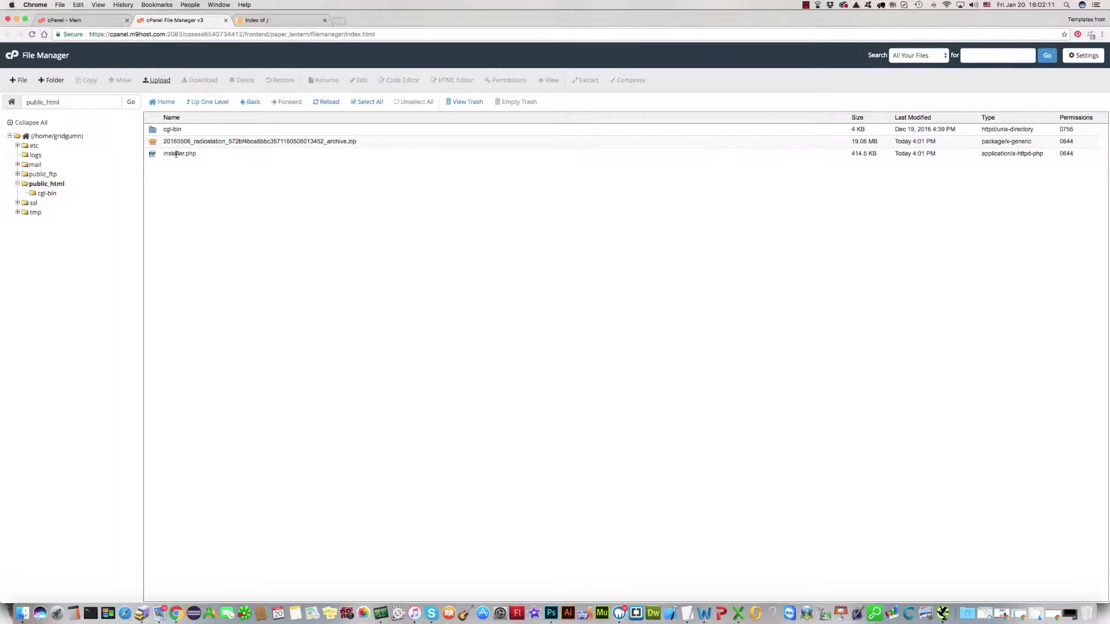
{"action": "left_click", "coordinate": [262, 20]}
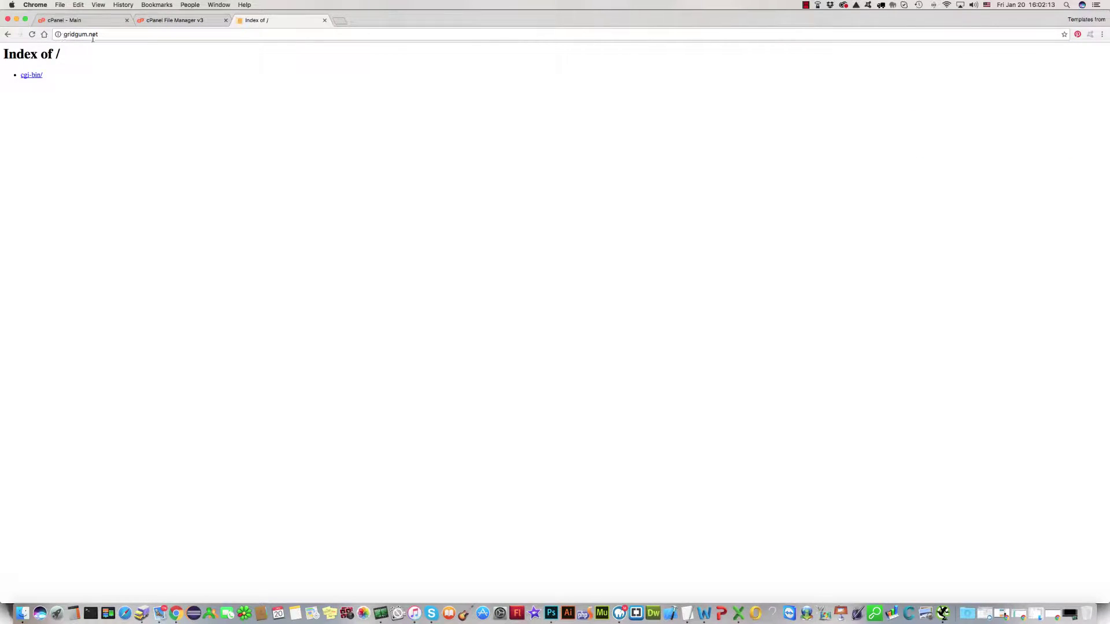
- Refresh the gridgum.net directory listing and launch installer.php from it
{"action": "left_click", "coordinate": [31, 35]}
{"action": "left_click", "coordinate": [31, 35]}
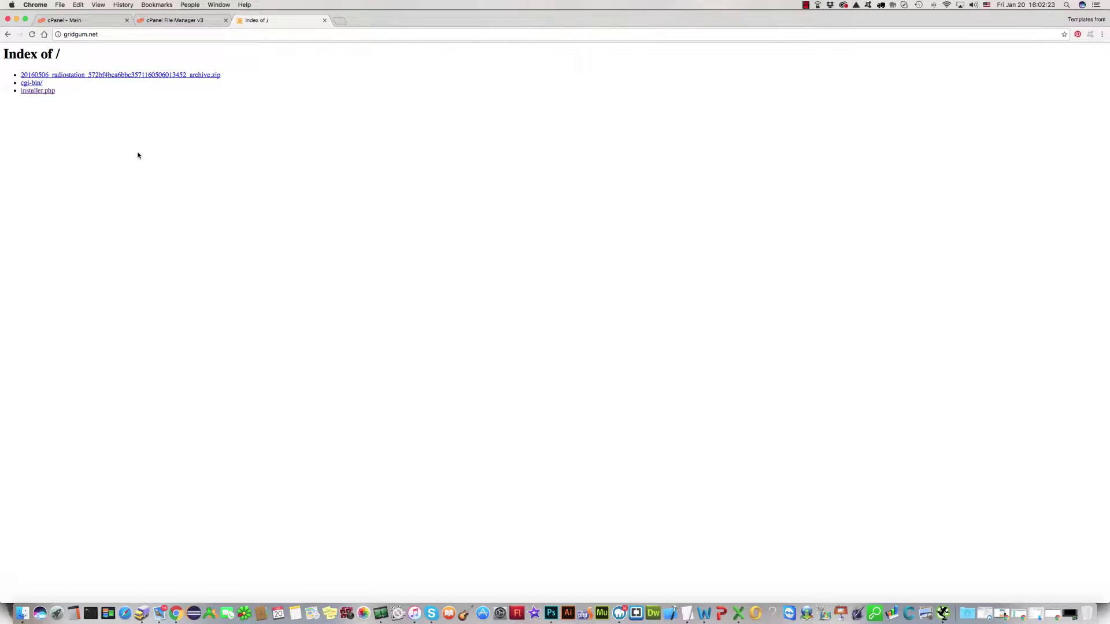
{"action": "left_click", "coordinate": [30, 91]}
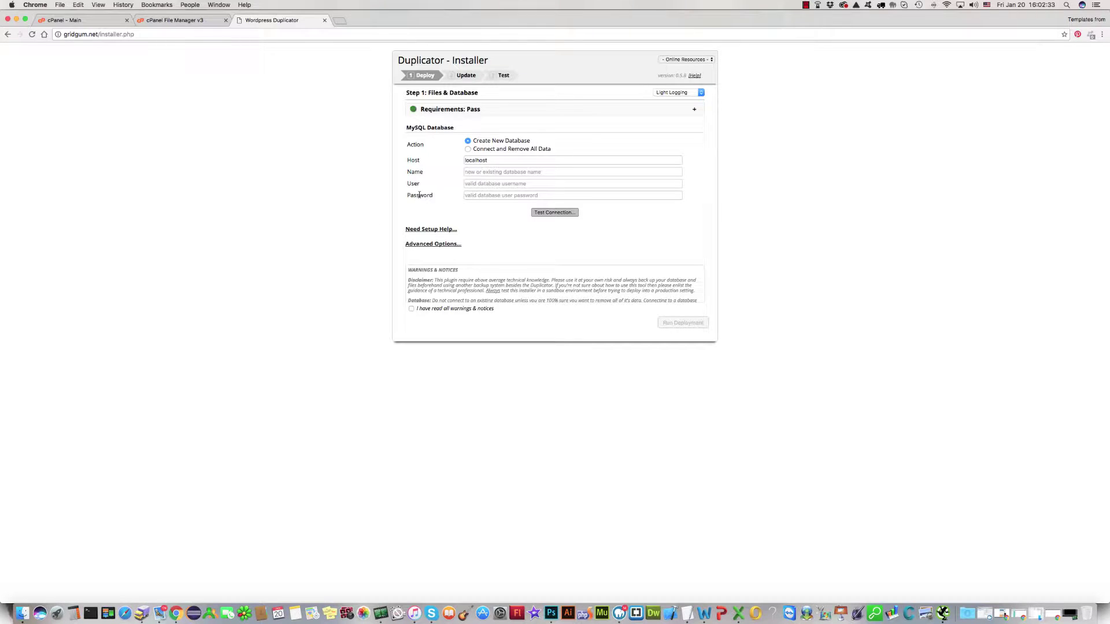
- Enter the gridgumn database name from autocomplete, correcting its trailing digits to 771
{"action": "left_click", "coordinate": [498, 173]}
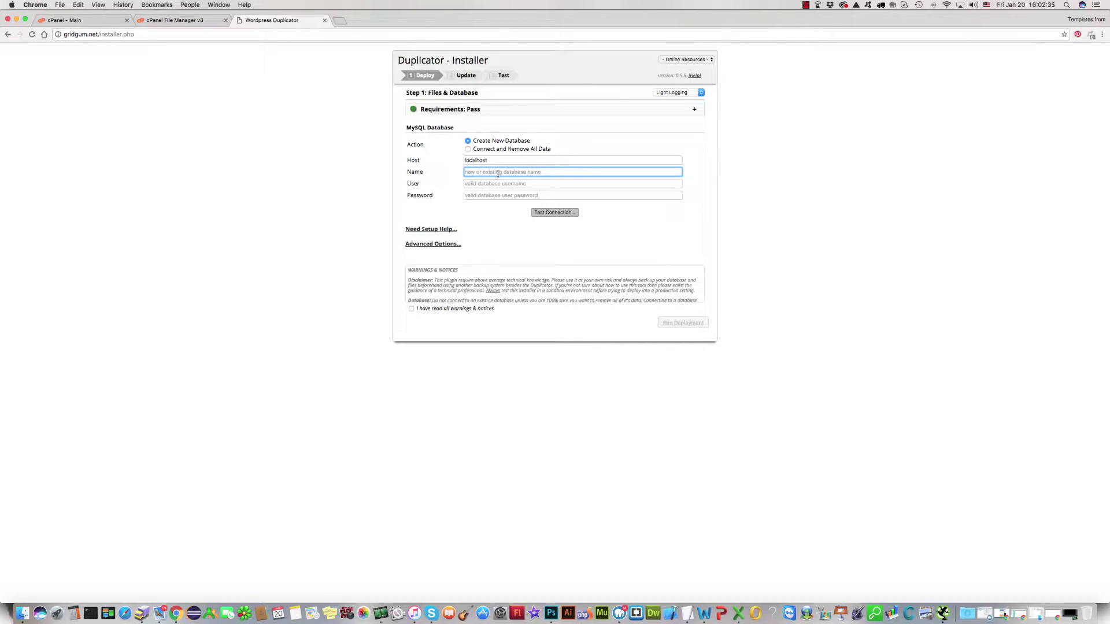
{"action": "type", "text": "gridgumn_300111843"}
{"action": "left_click", "coordinate": [515, 182]}
{"action": "left_click_drag", "start_coordinate": [509, 172], "coordinate": [549, 172]}
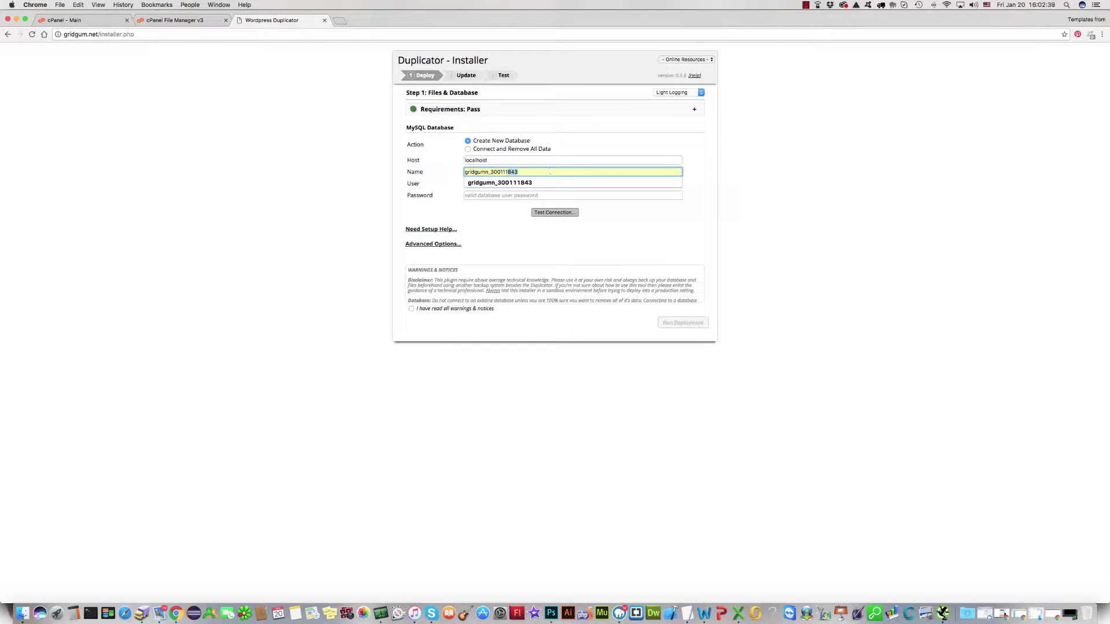
{"action": "type", "text": "771"}
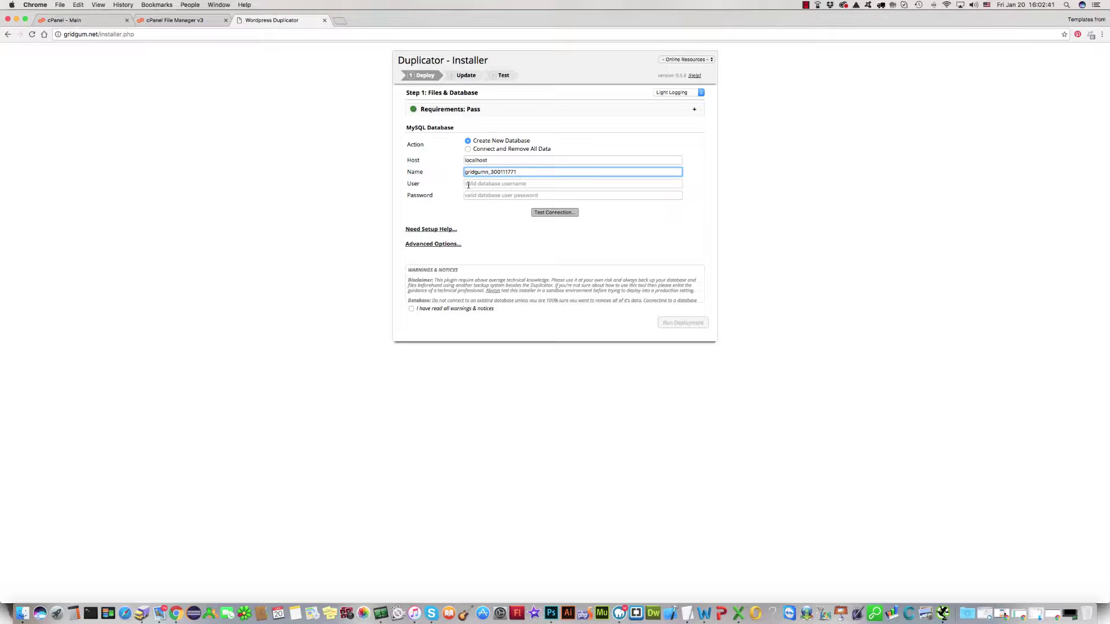
{"action": "left_click", "coordinate": [469, 184]}
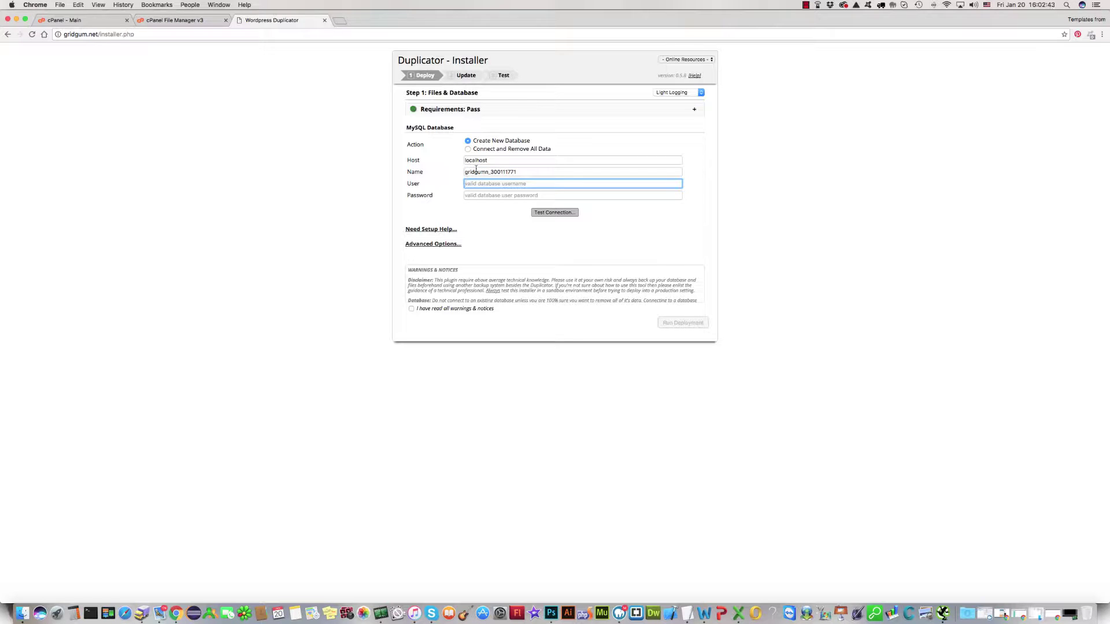
{"action": "type", "text": "gridgumn_george"}
{"action": "left_click", "coordinate": [494, 195]}
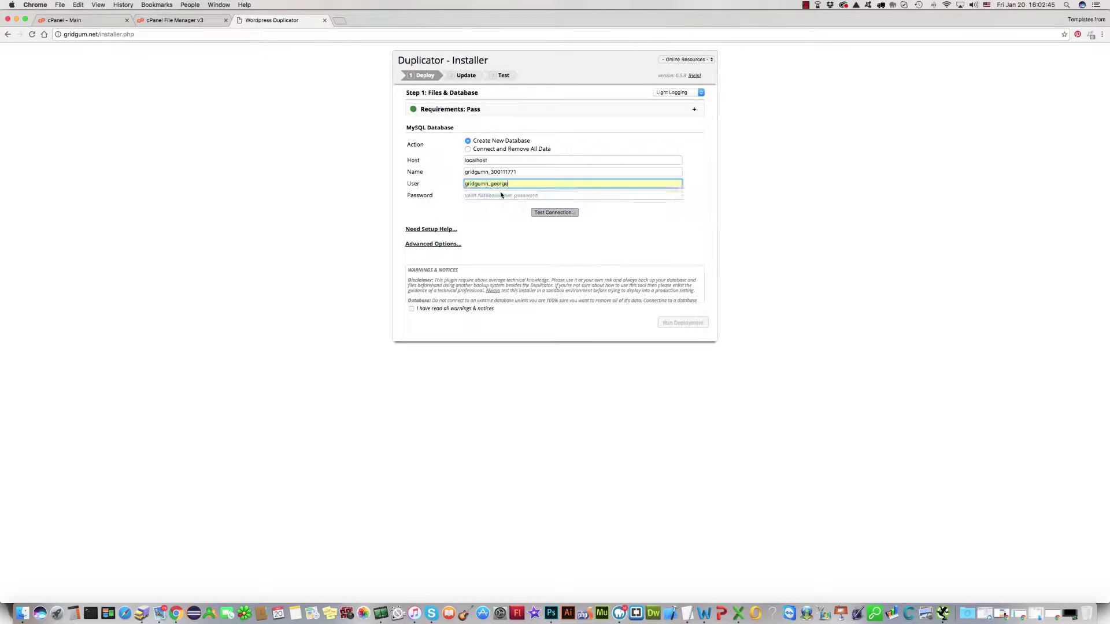
{"action": "left_click", "coordinate": [476, 195]}
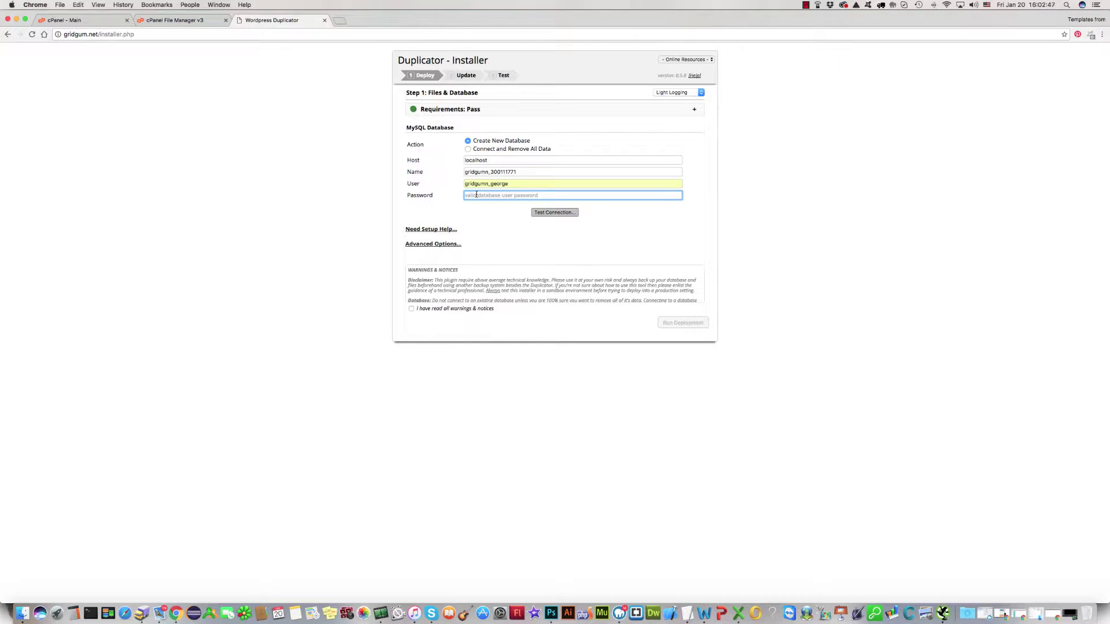
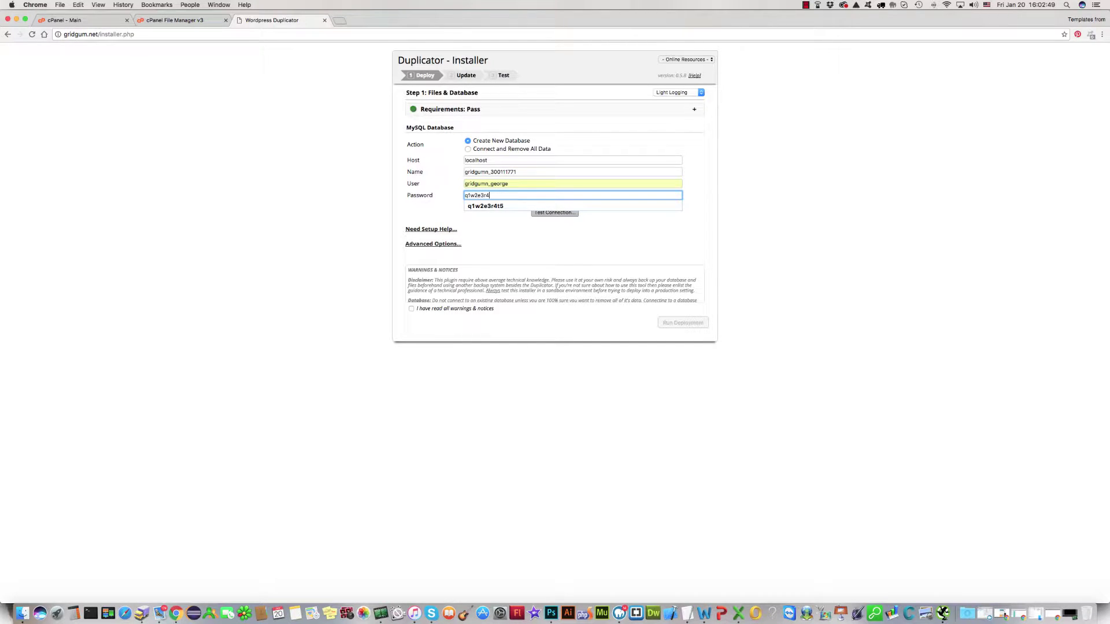
{"action": "left_click", "coordinate": [479, 206]}
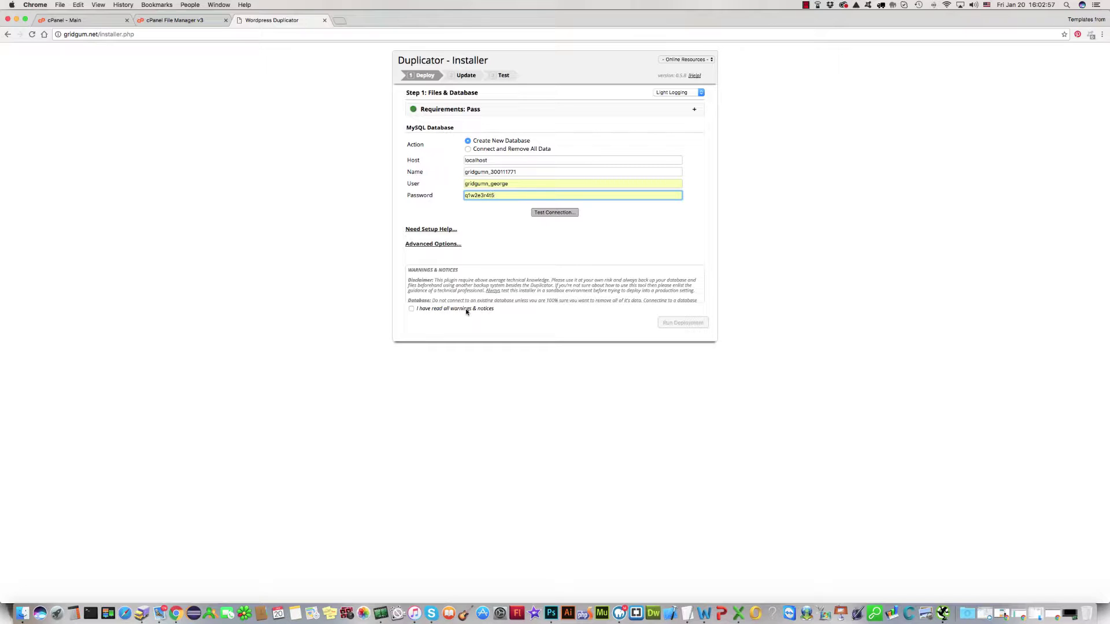
{"action": "left_click", "coordinate": [411, 309]}
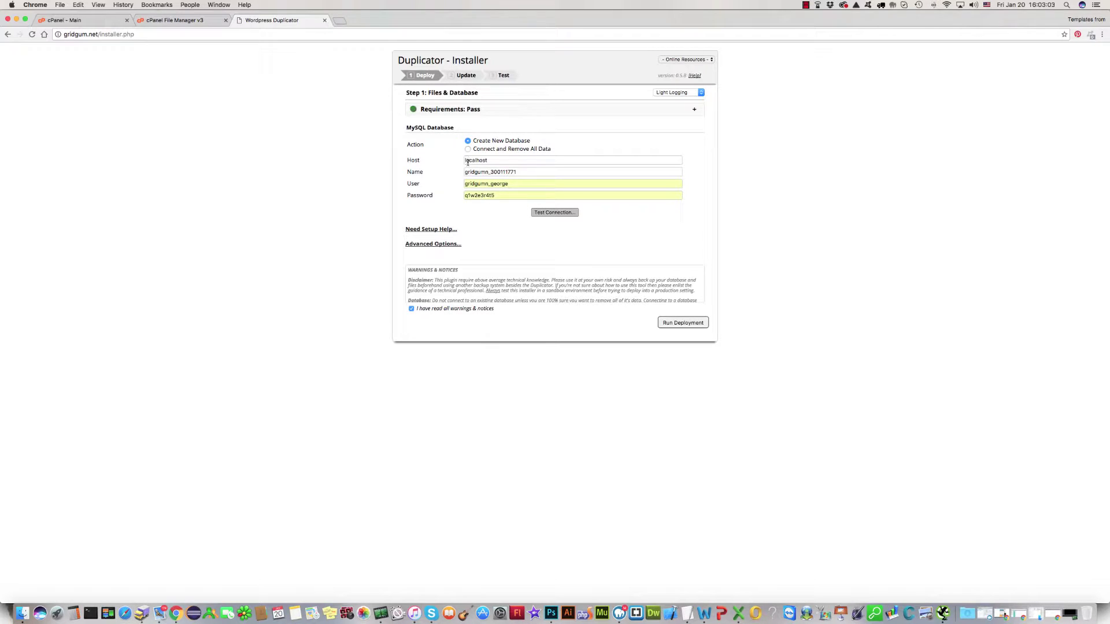
- Test the database connection successfully, then run and confirm the deployment
{"action": "left_click", "coordinate": [554, 213]}
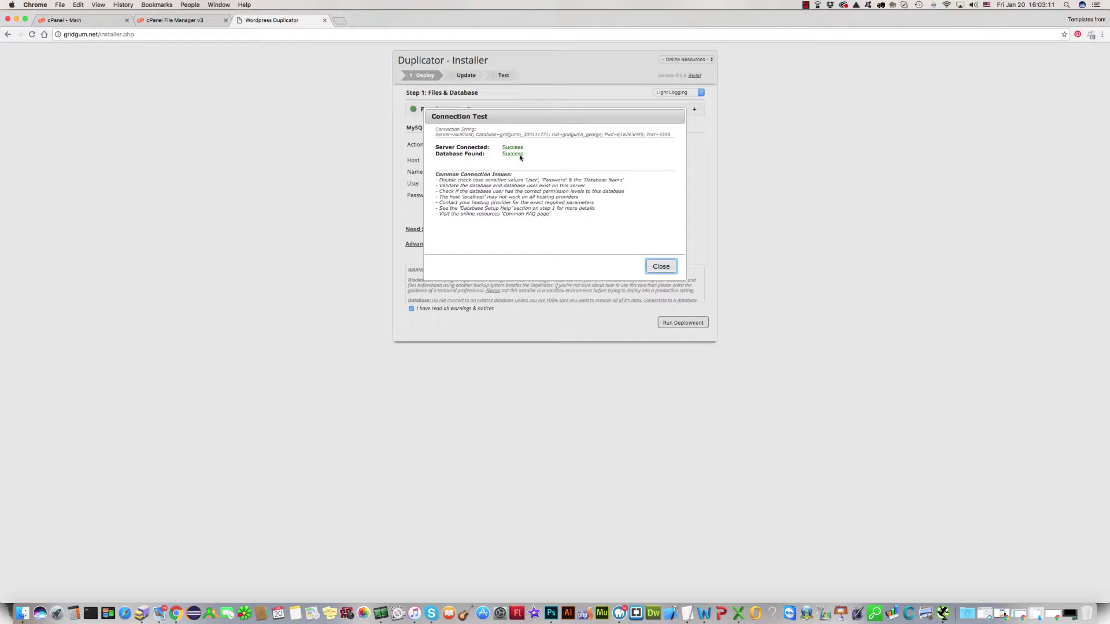
{"action": "left_click", "coordinate": [662, 266]}
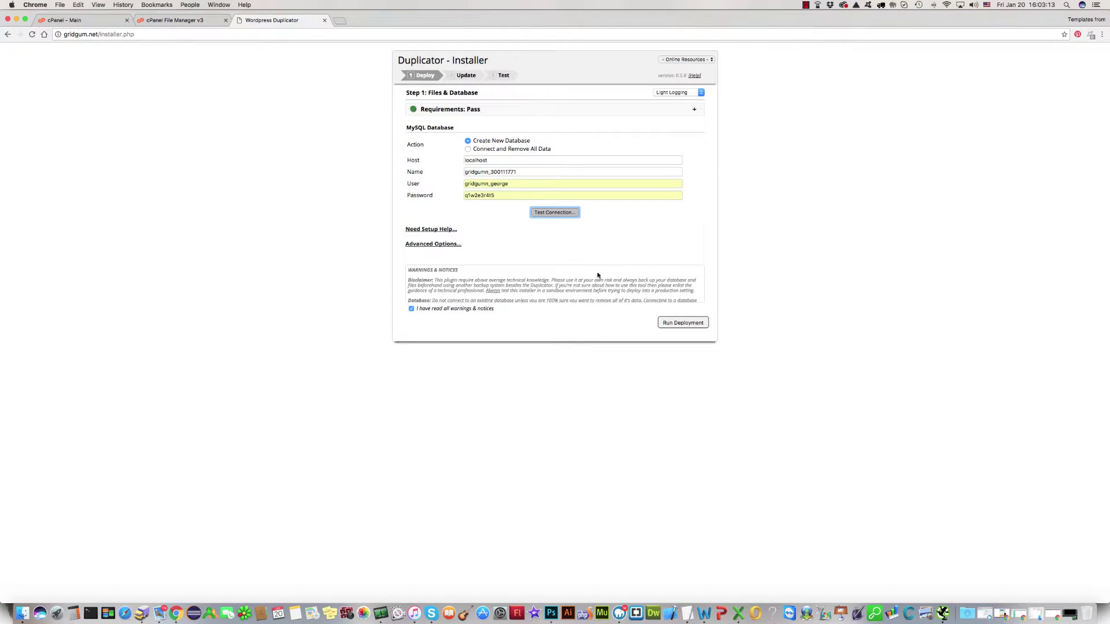
{"action": "left_click", "coordinate": [676, 328]}
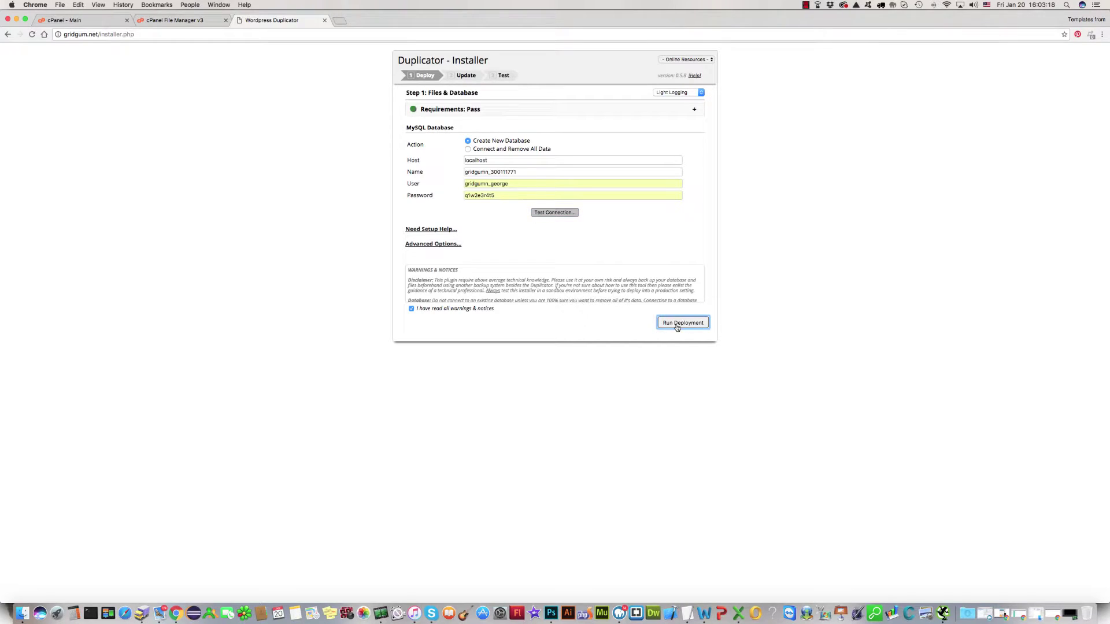
{"action": "left_click", "coordinate": [627, 243]}
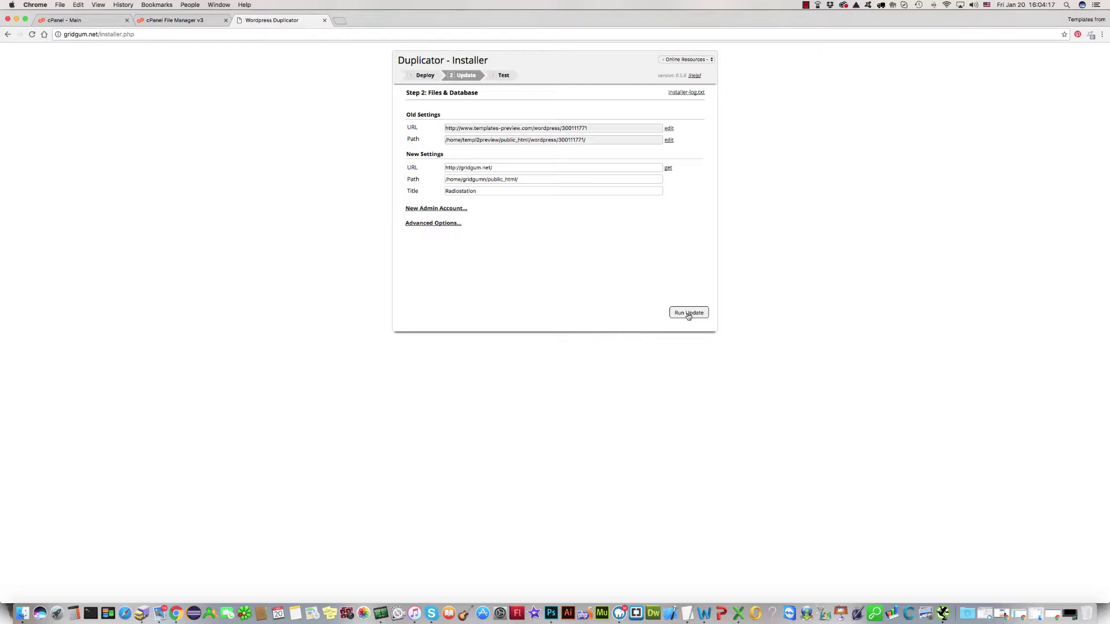
- Run the update with gridgum.net's new site URL, path and title
{"action": "left_click", "coordinate": [689, 313]}
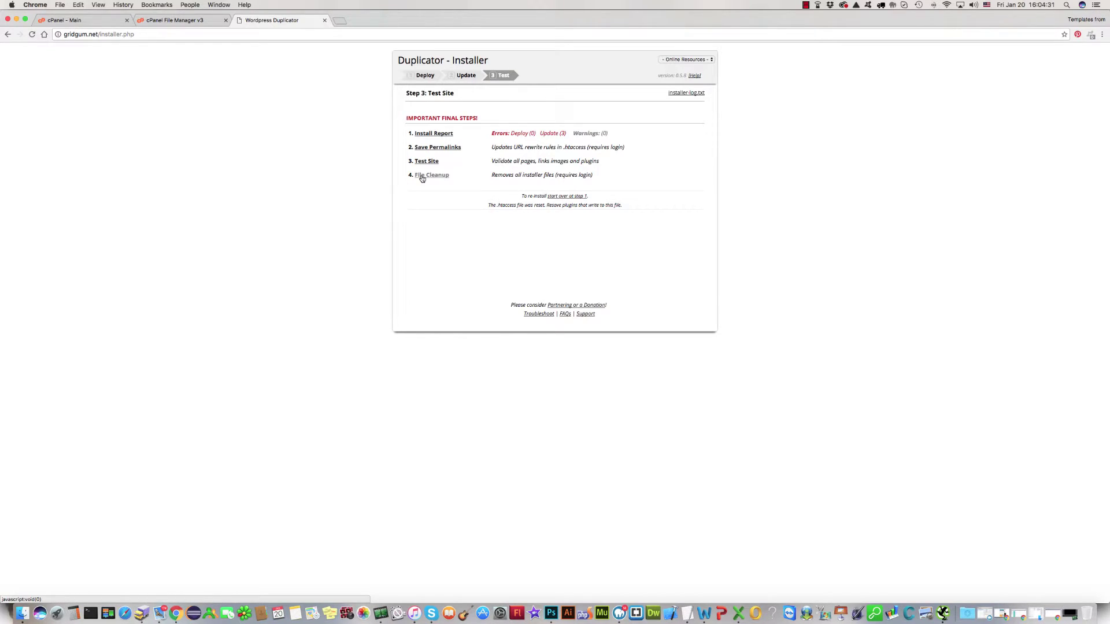
- Launch Test Site to open the deployed Radiostation site in a new tab
{"action": "left_click", "coordinate": [422, 177]}
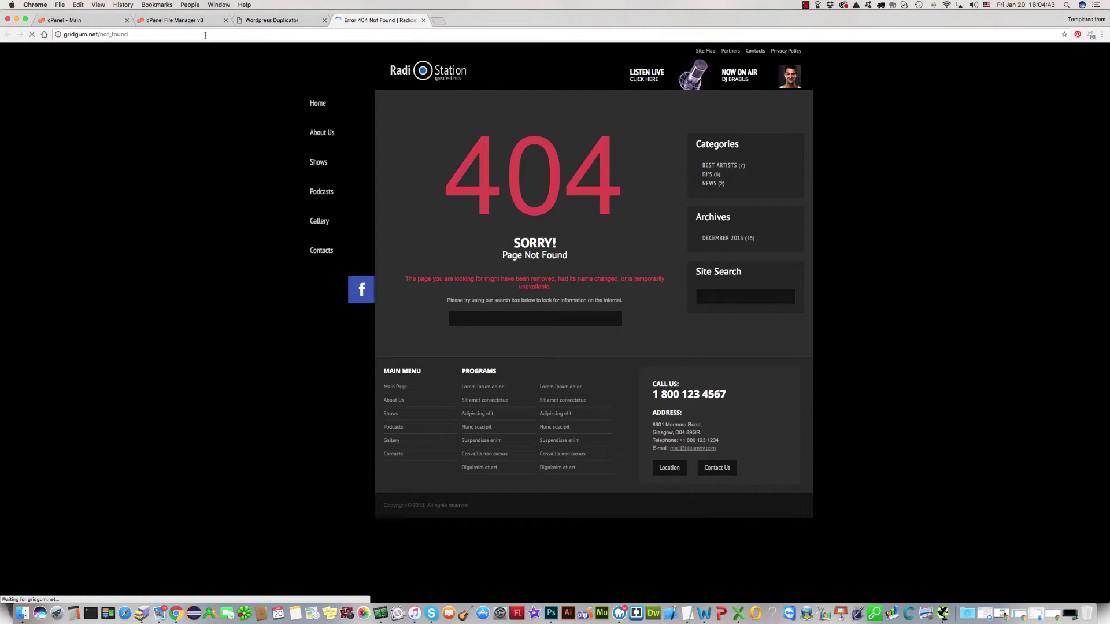
- Remove 'not_found' from the address to load the home page, then open About Us > News Archive
{"action": "left_click_drag", "start_coordinate": [99, 35], "coordinate": [162, 37]}
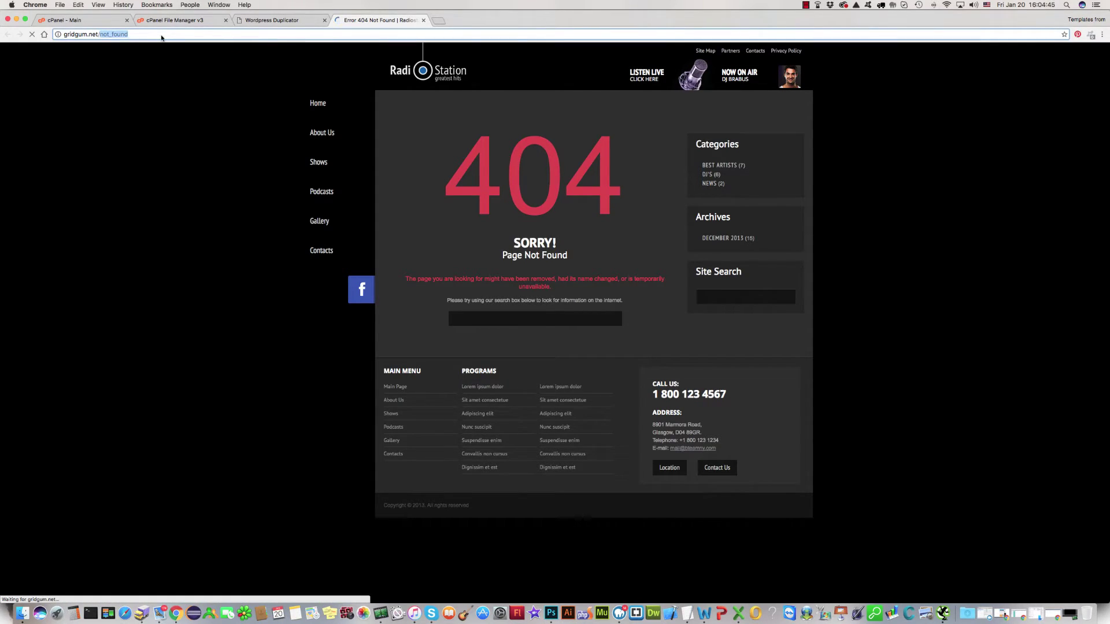
{"action": "key", "text": "BackSpace"}
{"action": "key", "text": "BackSpace"}
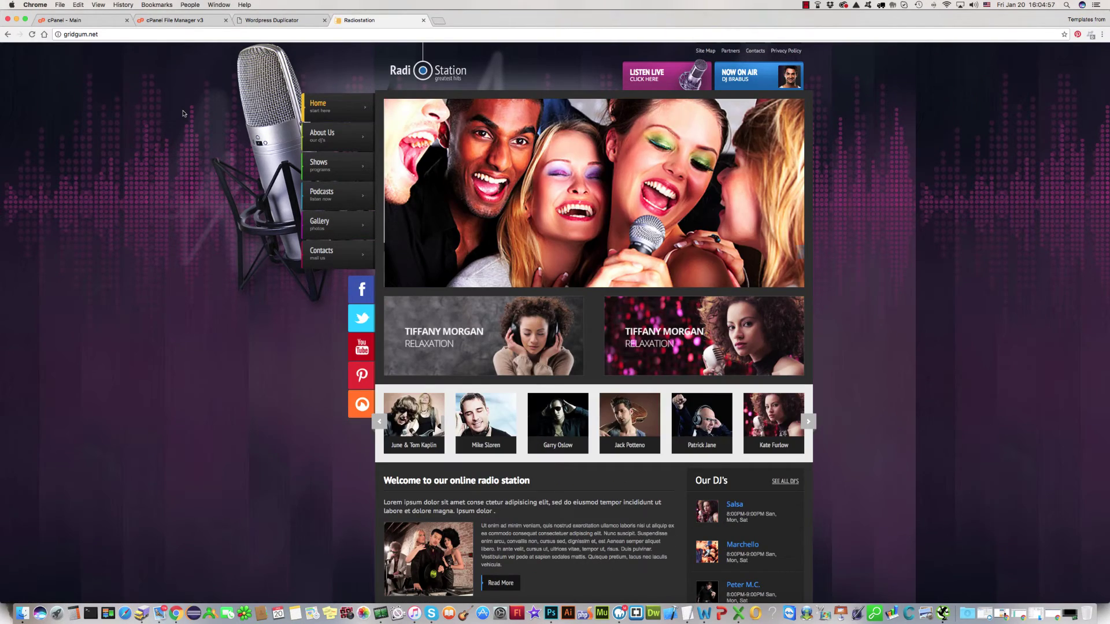
{"action": "scroll", "coordinate": [220, 159], "scroll_direction": "down", "scroll_amount": 5}
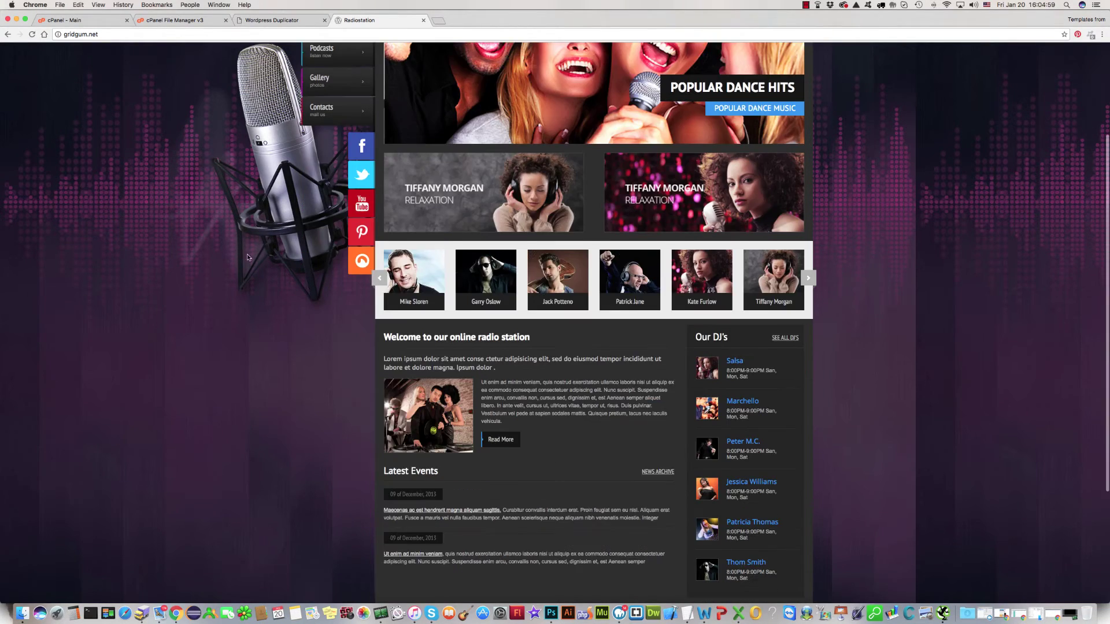
{"action": "scroll", "coordinate": [231, 160], "scroll_direction": "down", "scroll_amount": 5}
{"action": "scroll", "coordinate": [254, 161], "scroll_direction": "up", "scroll_amount": 2}
{"action": "scroll", "coordinate": [276, 161], "scroll_direction": "up", "scroll_amount": 8}
{"action": "mouse_move", "coordinate": [334, 135]}
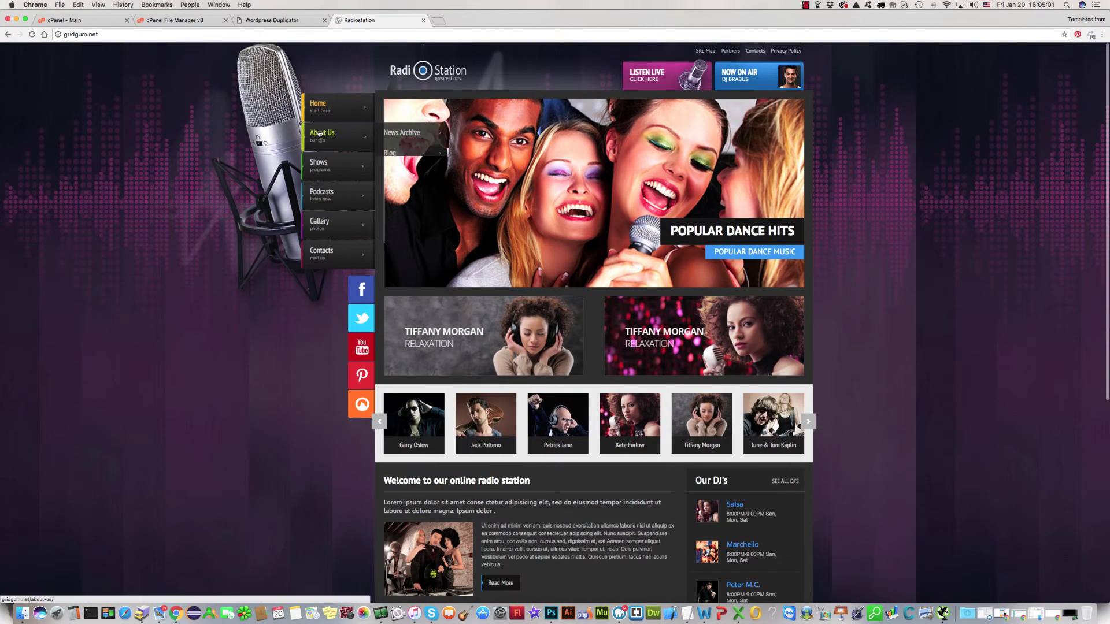
{"action": "left_click", "coordinate": [383, 133]}
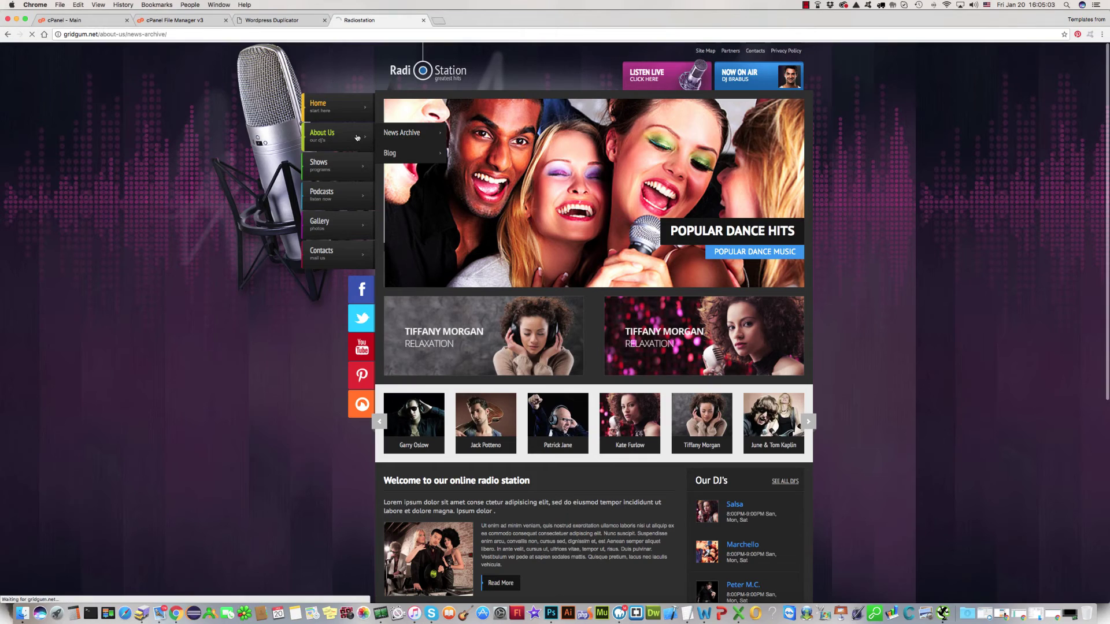